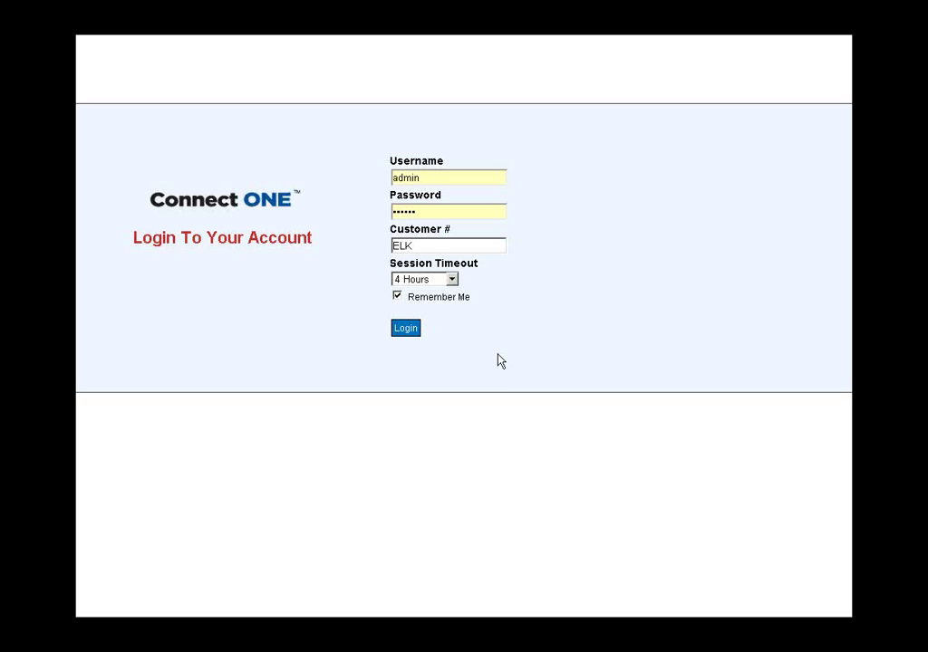
- Sign in as administrator and open the Monitor activity page
{"action": "left_click", "coordinate": [413, 331]}
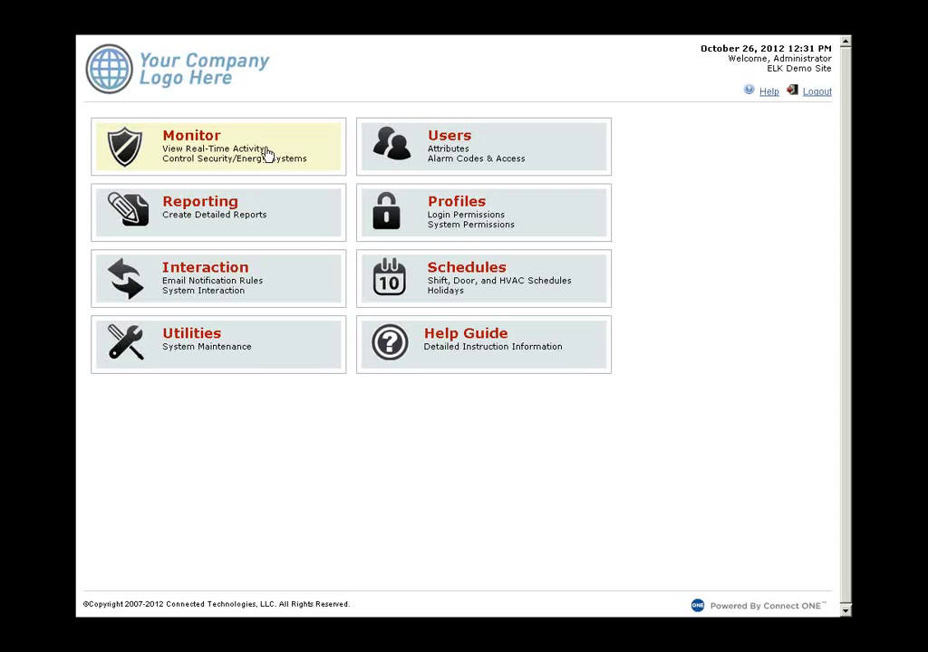
{"action": "left_click", "coordinate": [262, 154]}
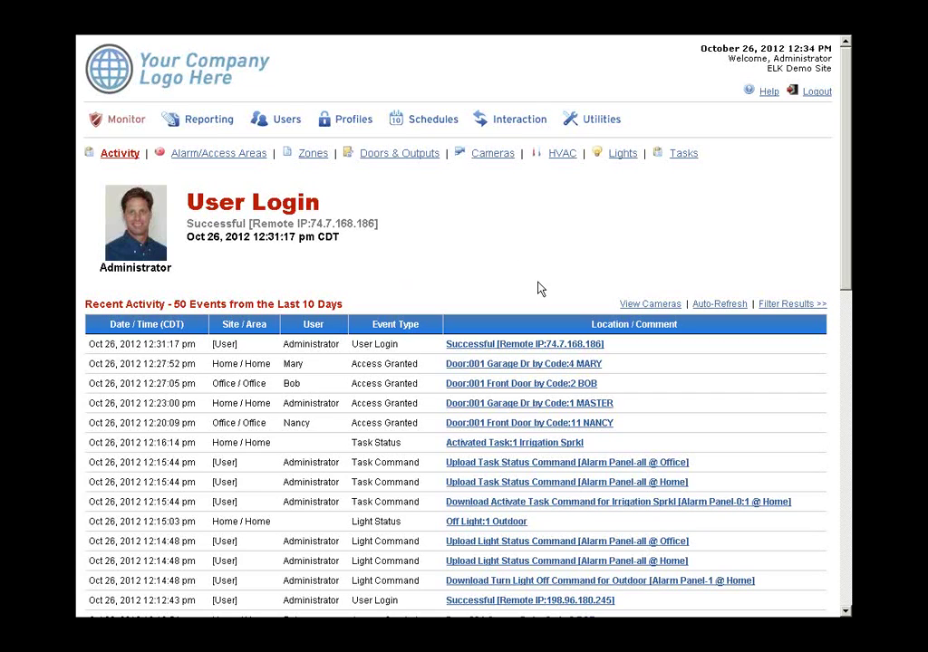
- View the Office Front Door live camera, then close the camera list and its window
{"action": "left_click", "coordinate": [644, 308]}
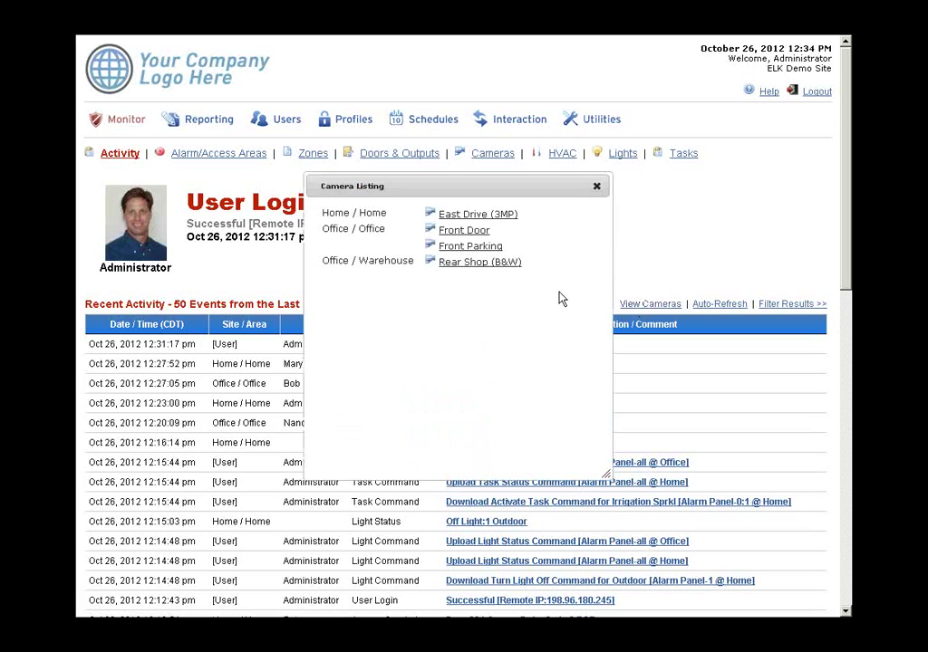
{"action": "left_click", "coordinate": [465, 230]}
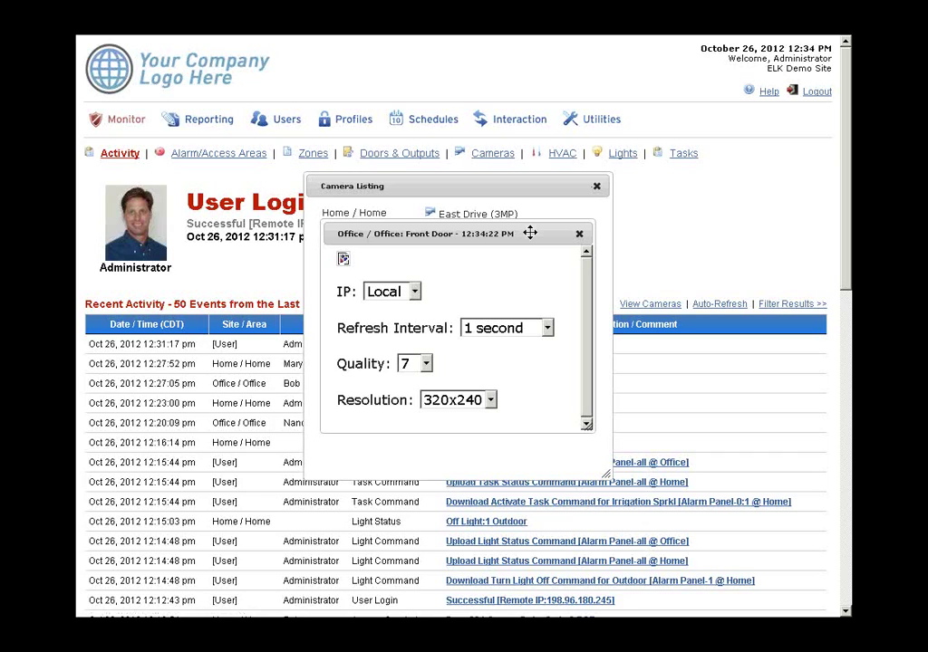
{"action": "left_click_drag", "start_coordinate": [528, 234], "coordinate": [536, 120]}
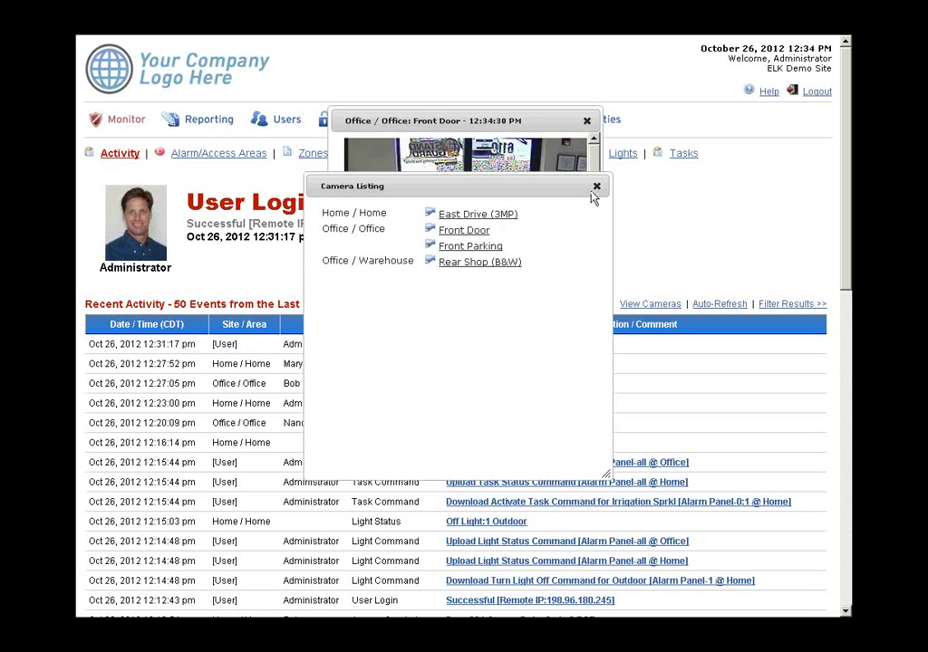
{"action": "left_click", "coordinate": [597, 187]}
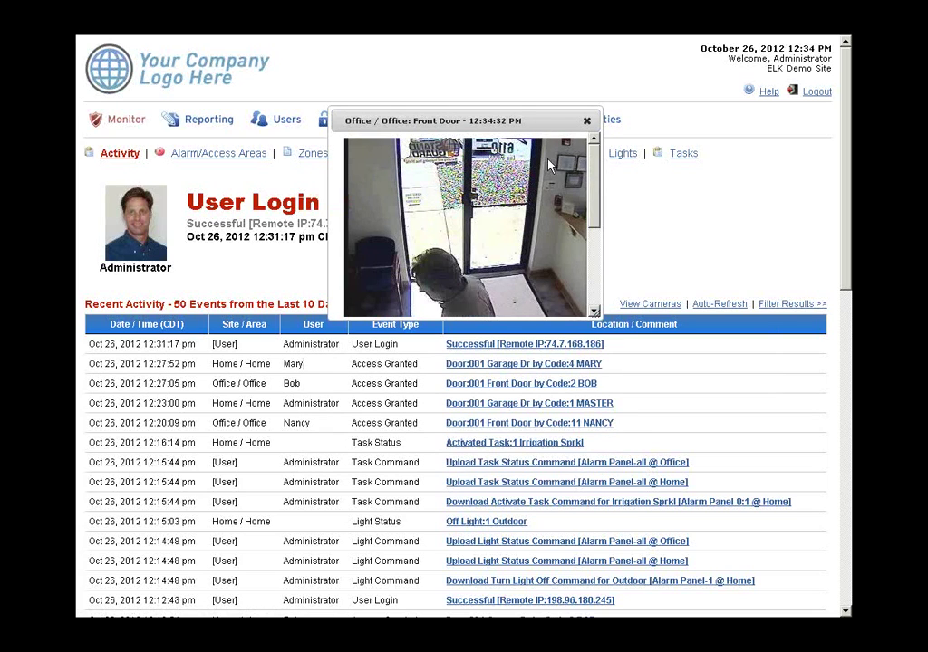
{"action": "left_click_drag", "start_coordinate": [560, 96], "coordinate": [602, 75]}
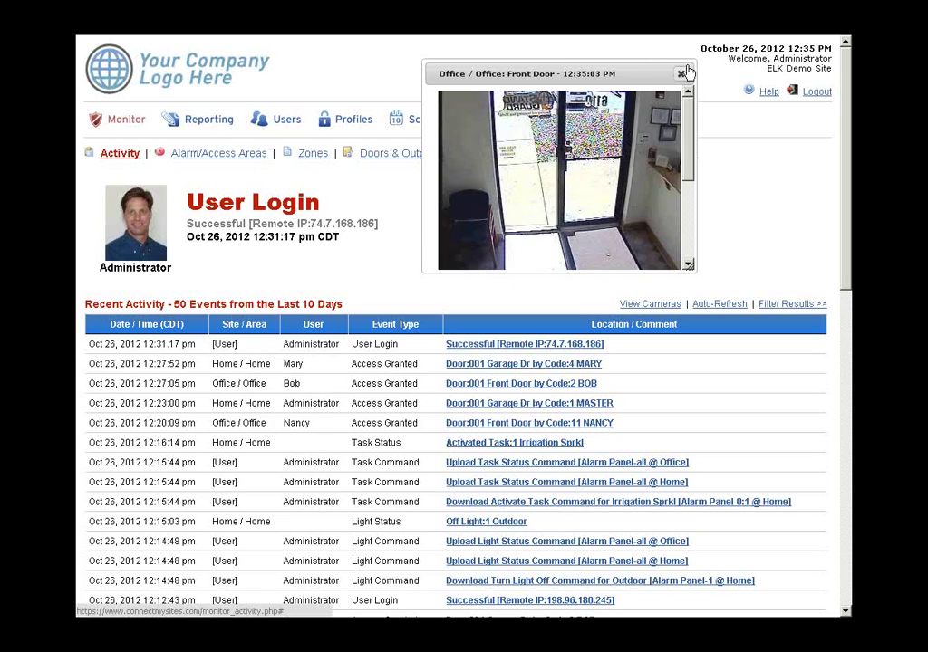
{"action": "left_click", "coordinate": [680, 73]}
- Go full screen and show the Home, Office and Warehouse alarm area statuses
{"action": "key", "text": "F11"}
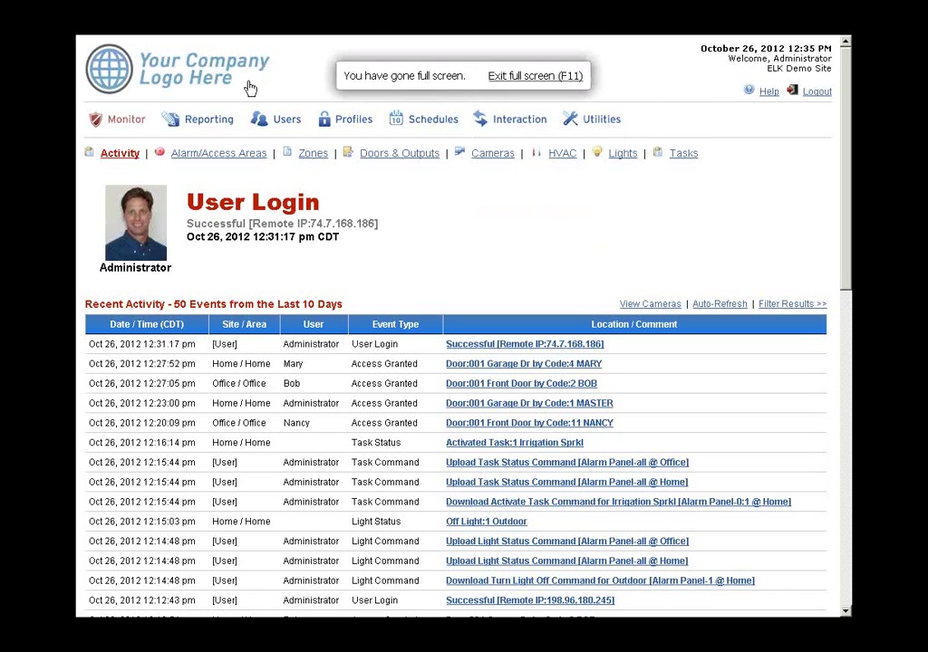
{"action": "left_click", "coordinate": [220, 159]}
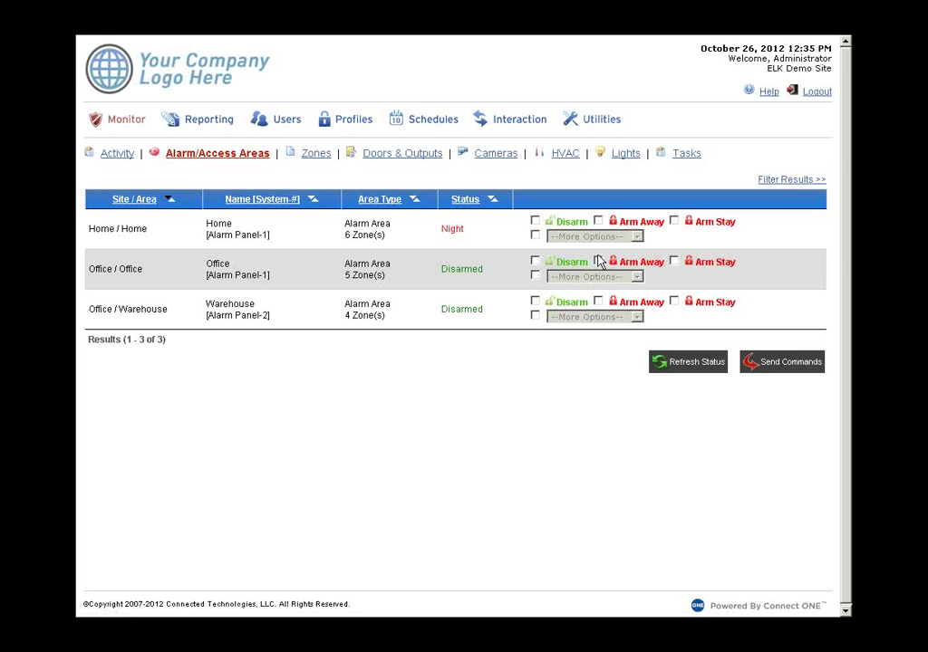
- Mark the Home area for Disarm and the Office area for Arm Away, then load Zones
{"action": "left_click", "coordinate": [535, 220]}
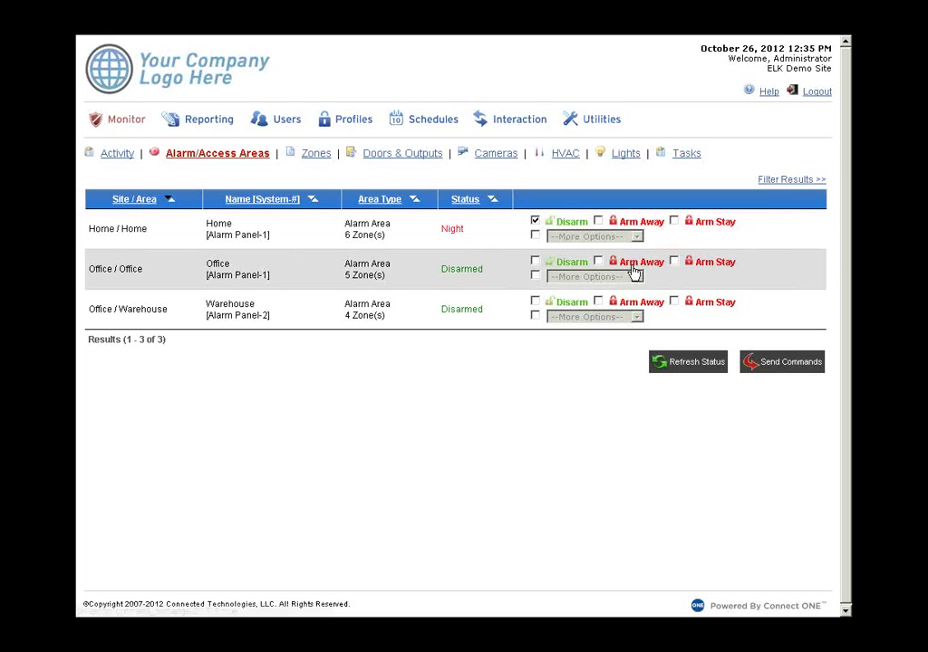
{"action": "left_click", "coordinate": [634, 264]}
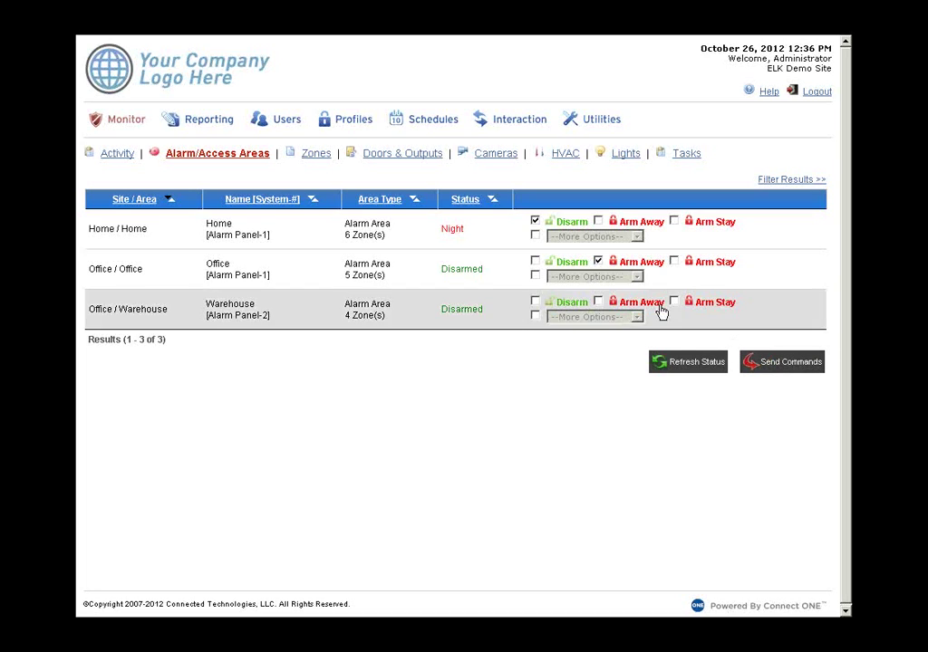
{"action": "left_click", "coordinate": [316, 156]}
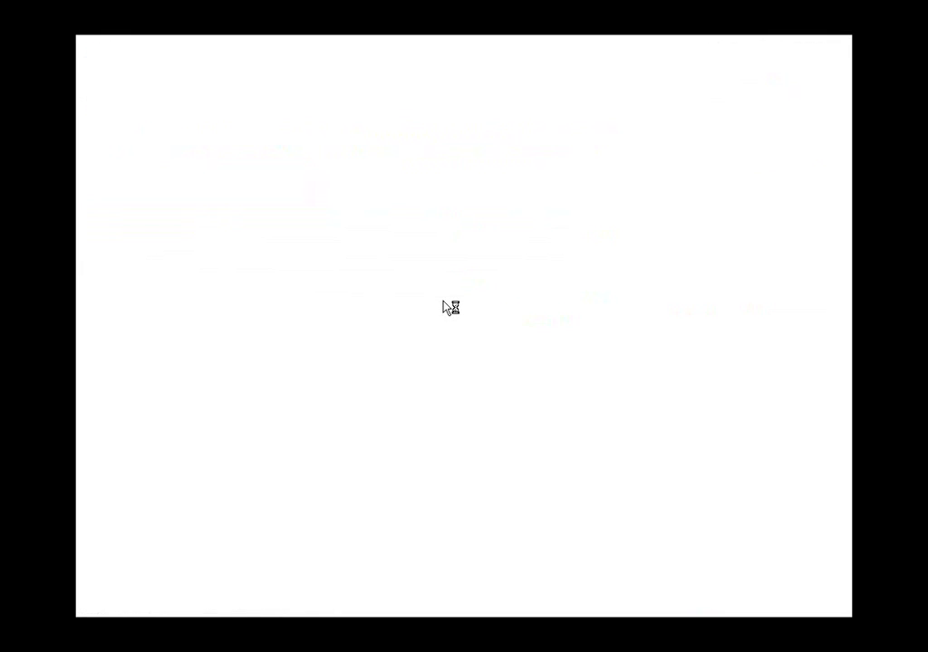
- Review the Zones list, then show the Doors & Outputs status page
{"action": "scroll", "coordinate": [443, 308], "scroll_direction": "down", "scroll_amount": 2}
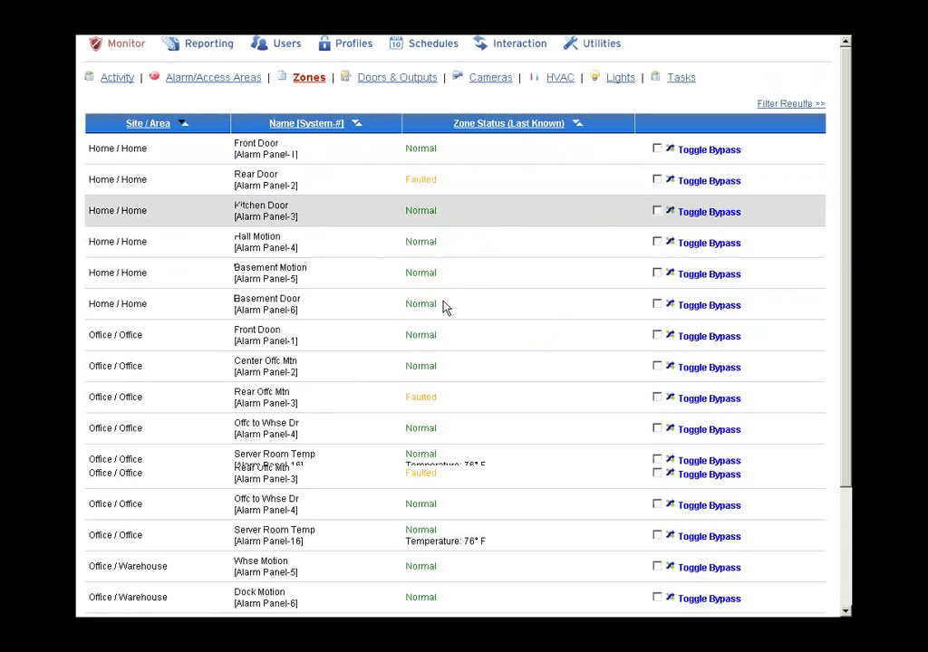
{"action": "scroll", "coordinate": [445, 307], "scroll_direction": "down", "scroll_amount": 2}
{"action": "scroll", "coordinate": [471, 305], "scroll_direction": "up", "scroll_amount": 2}
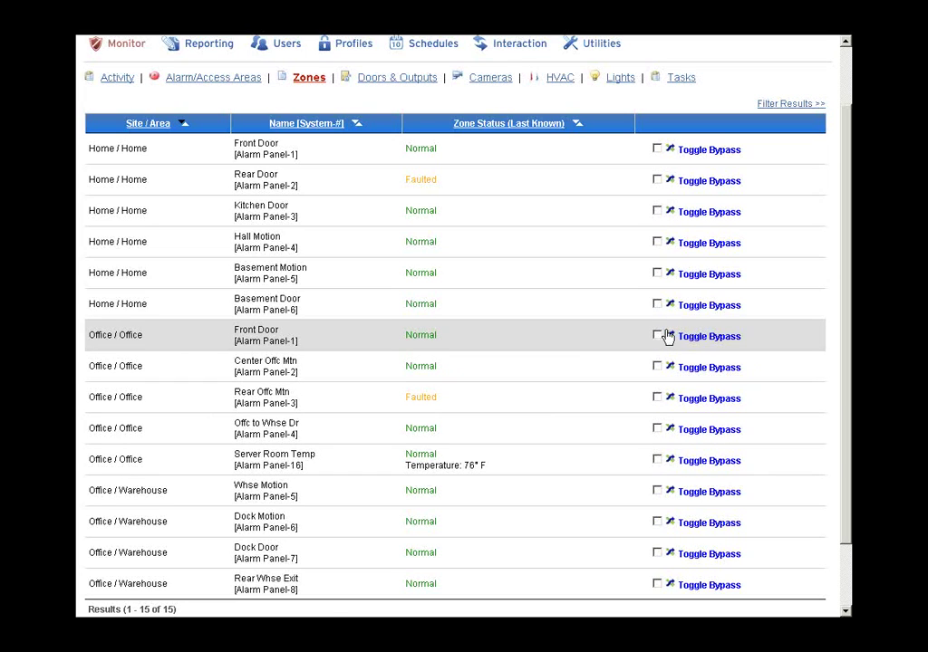
{"action": "scroll", "coordinate": [582, 340], "scroll_direction": "up", "scroll_amount": 1}
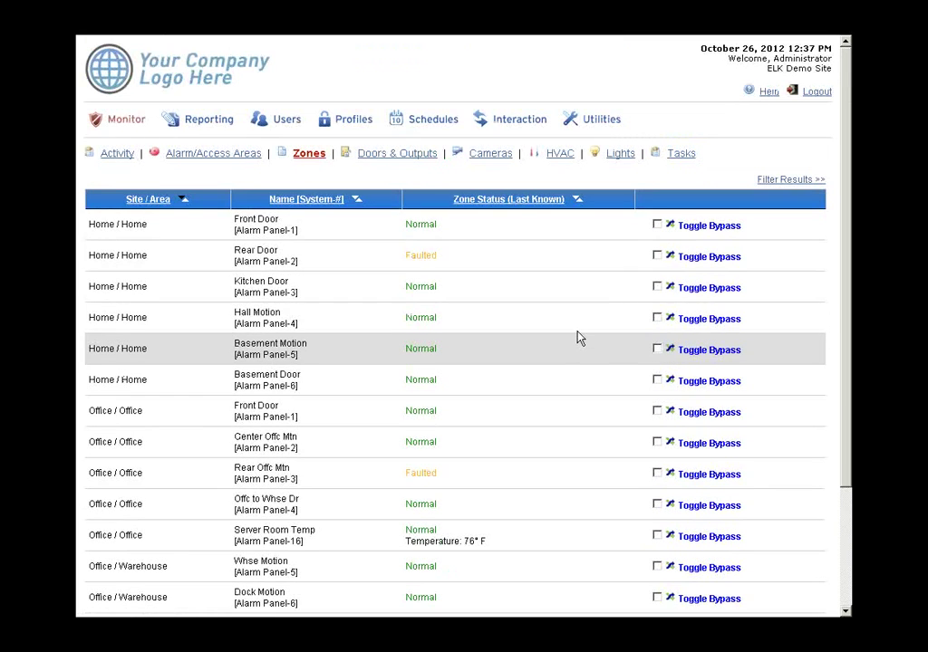
{"action": "left_click", "coordinate": [401, 161]}
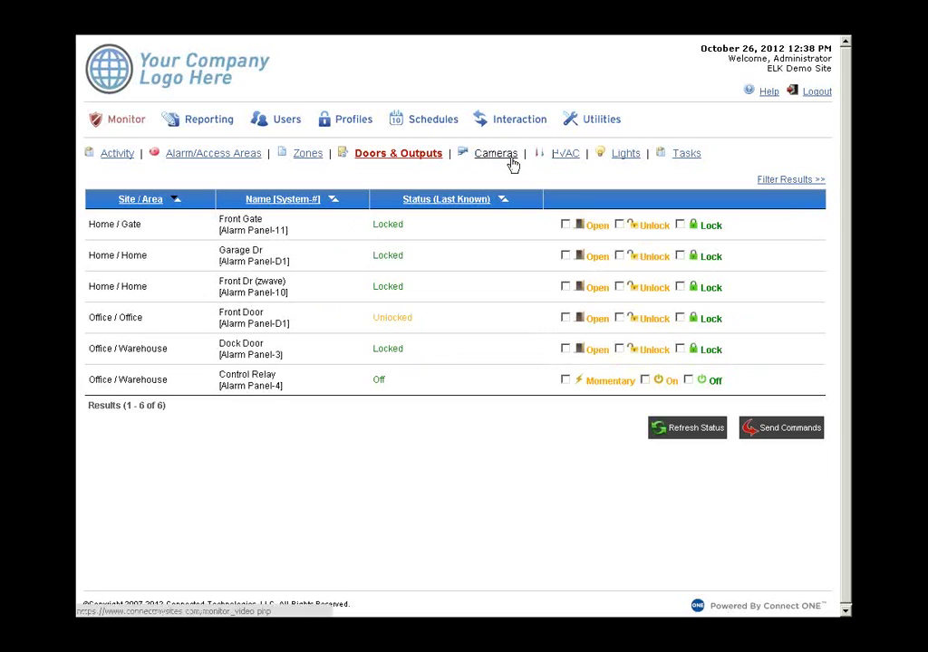
- Show the 1st Floor thermostat details on the HVAC page: 76° F, Auto mode
{"action": "left_click", "coordinate": [566, 155]}
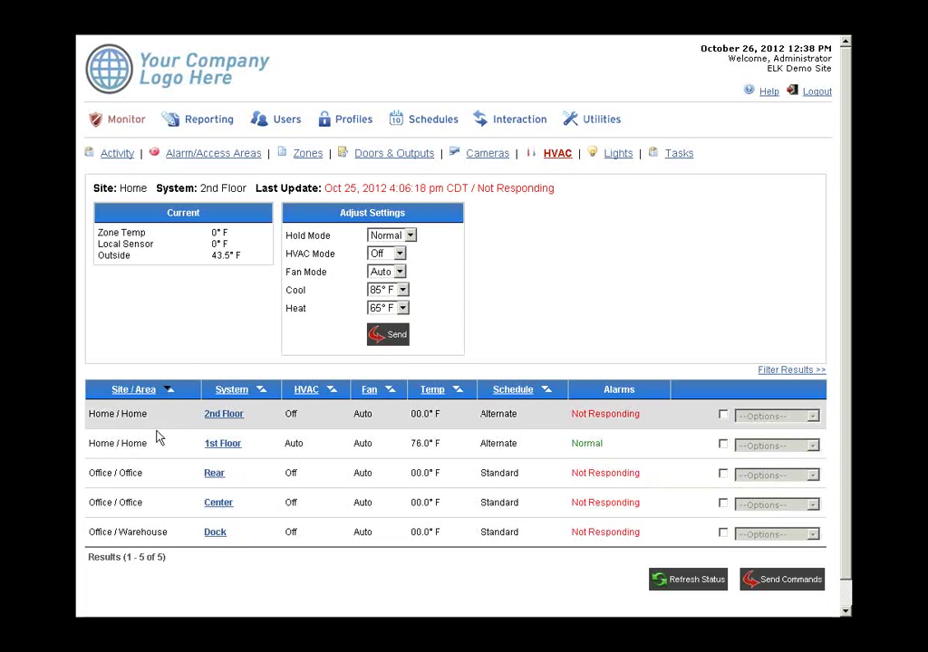
{"action": "left_click", "coordinate": [225, 448]}
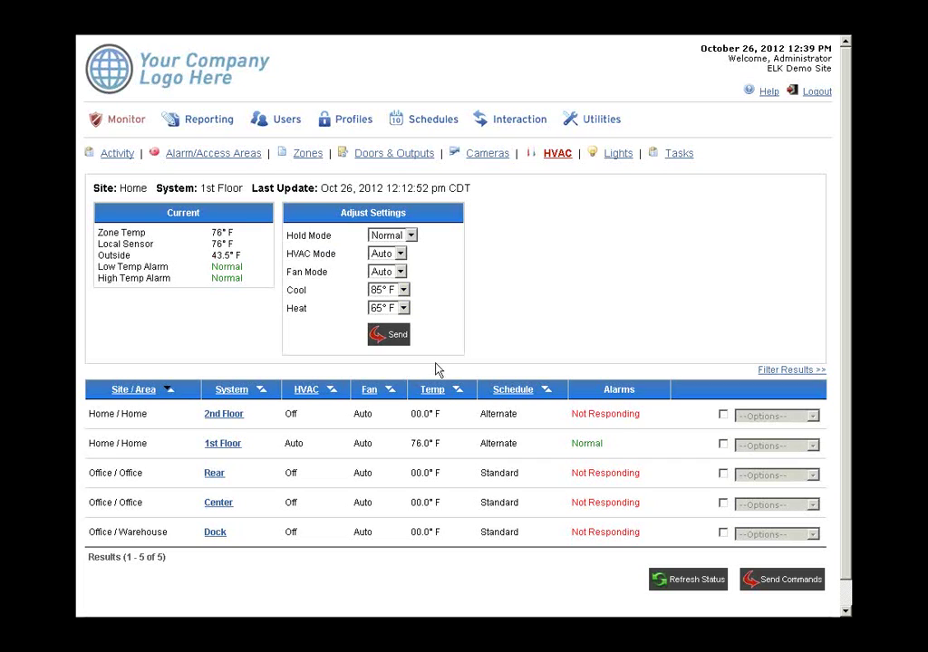
- Mark the Conference Room light for Dim To 60%, then move on to Tasks
{"action": "left_click", "coordinate": [620, 155]}
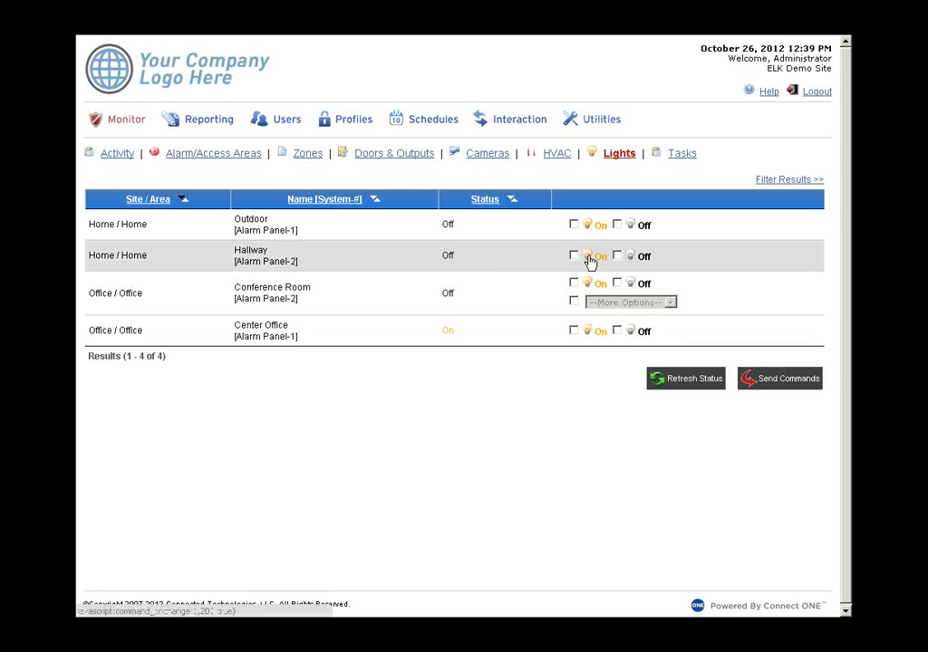
{"action": "left_click", "coordinate": [574, 301]}
{"action": "left_click", "coordinate": [623, 304]}
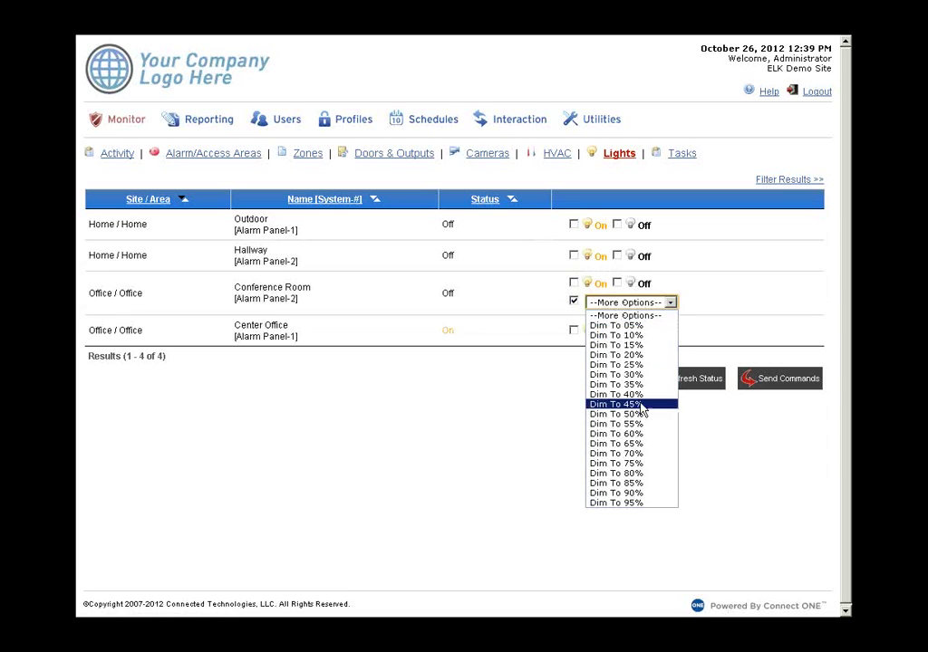
{"action": "left_click", "coordinate": [641, 434]}
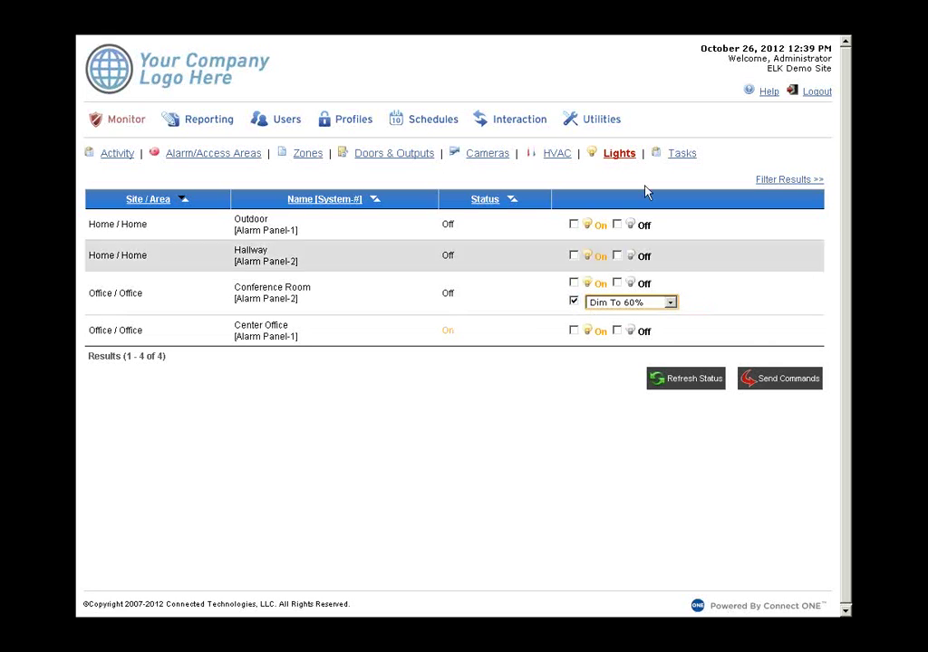
{"action": "left_click", "coordinate": [682, 155]}
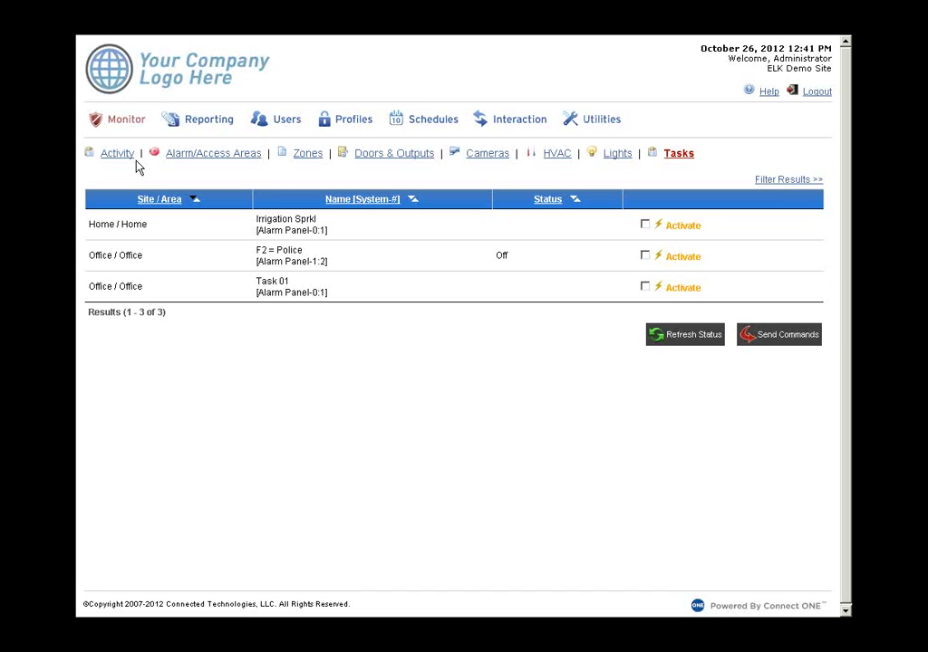
- Mark the Irrigation Sprkl task for activation and confirm sending the command
{"action": "left_click", "coordinate": [670, 232]}
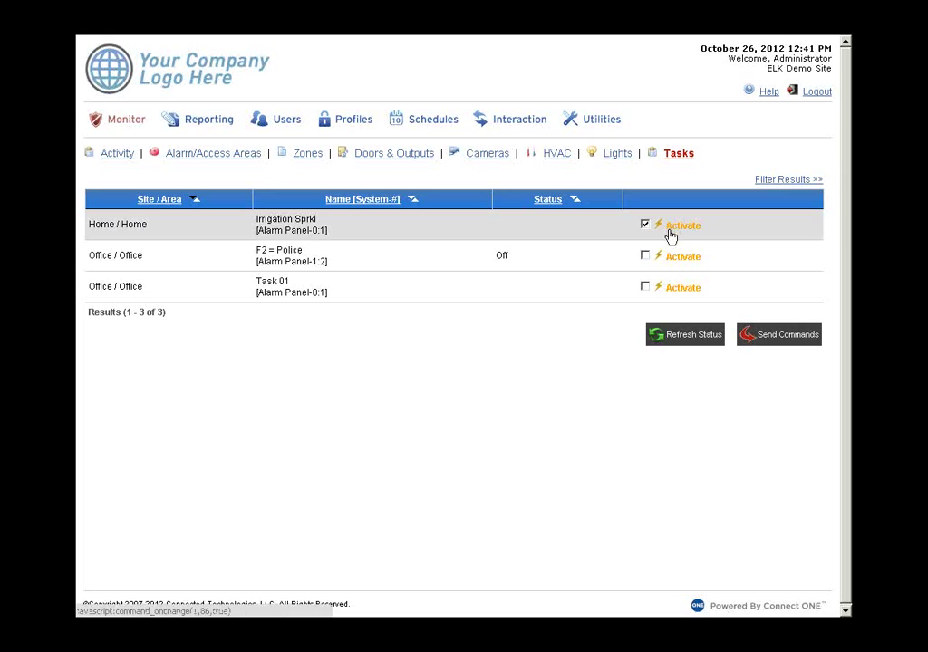
{"action": "left_click", "coordinate": [772, 343]}
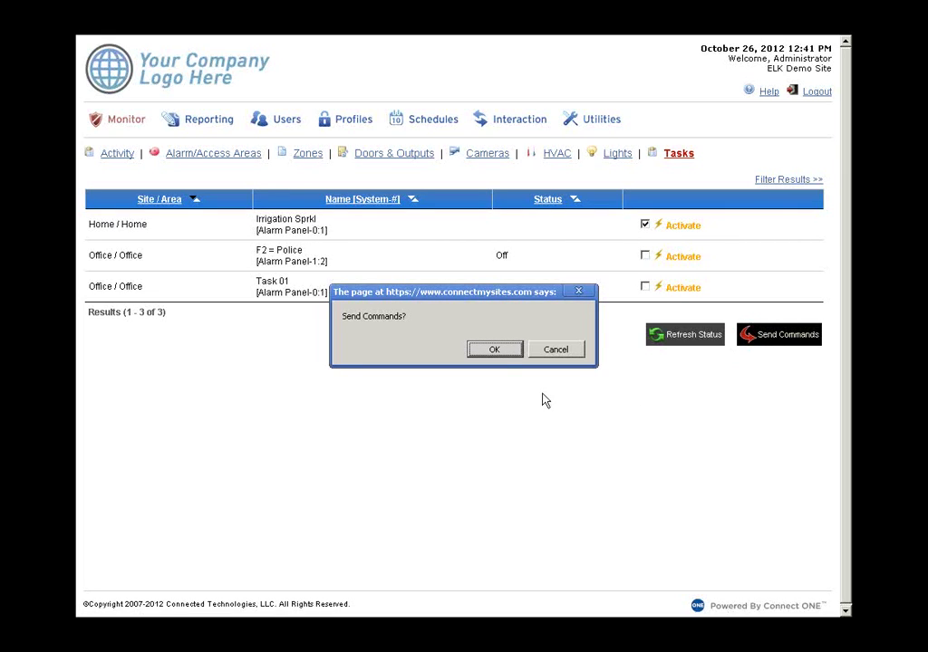
{"action": "left_click", "coordinate": [492, 351]}
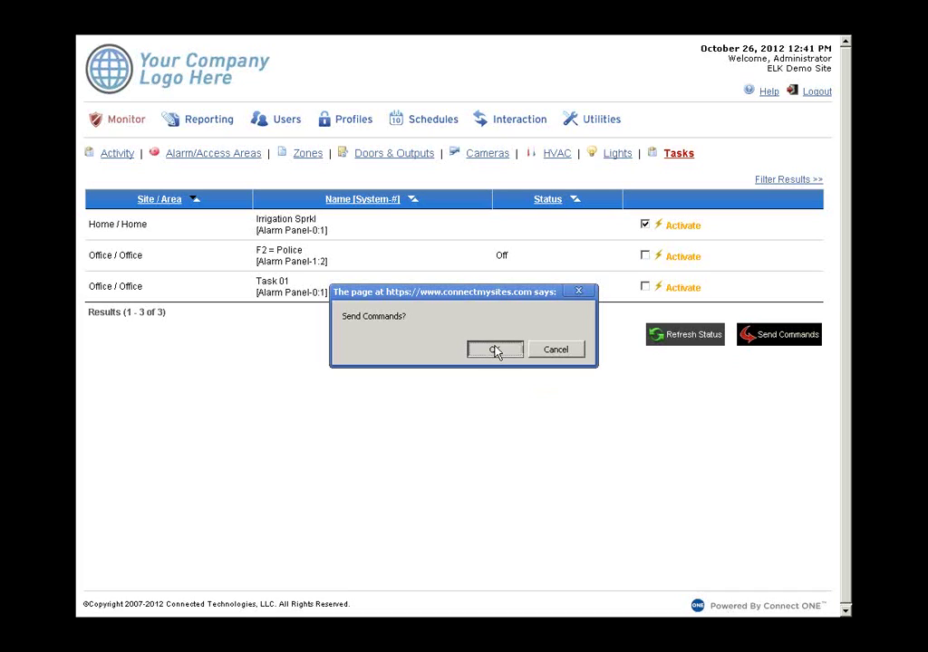
{"action": "left_click", "coordinate": [495, 351]}
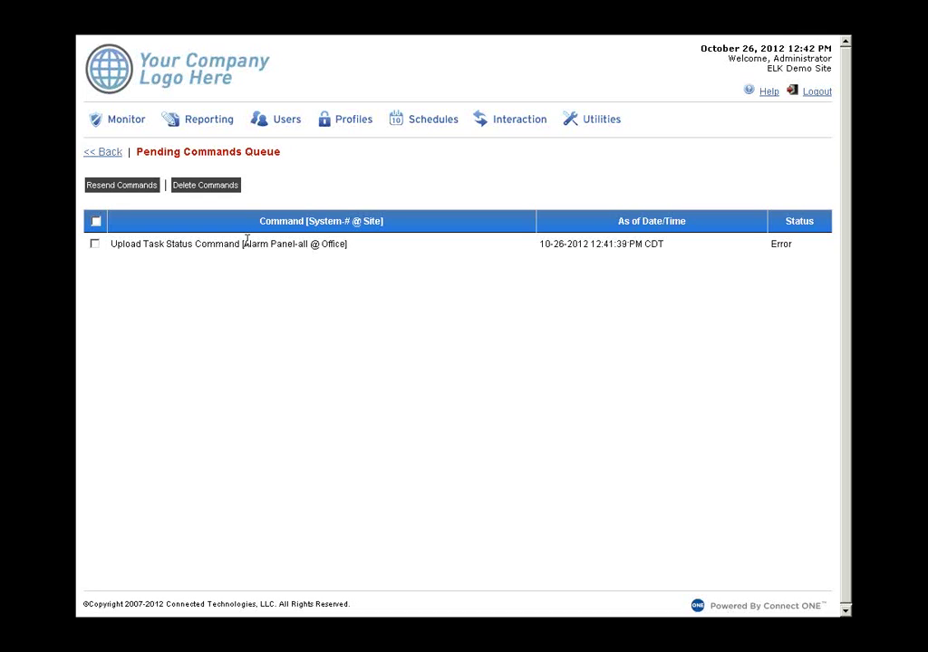
- Return to the Tasks list, then go to the Reporting section
{"action": "left_click", "coordinate": [104, 154]}
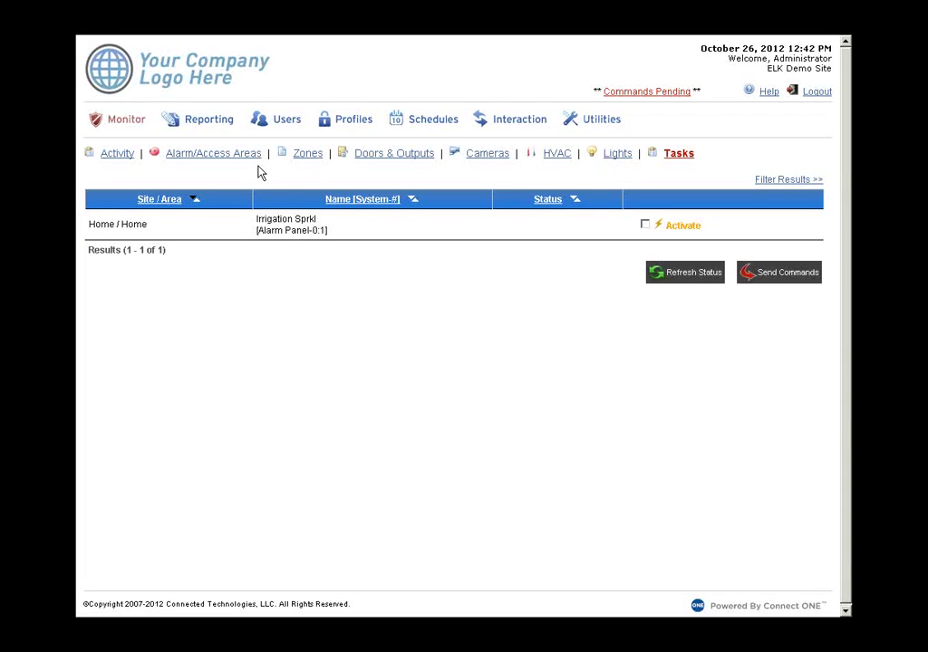
{"action": "left_click", "coordinate": [215, 129]}
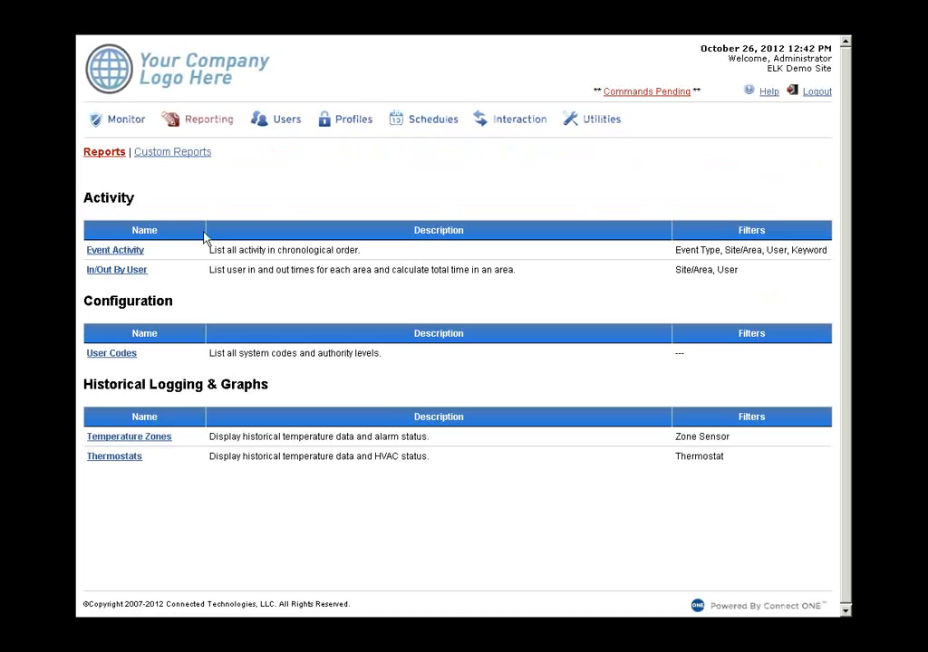
- Run today's Event Activity report for all event types, all sites and any user
{"action": "left_click", "coordinate": [130, 254]}
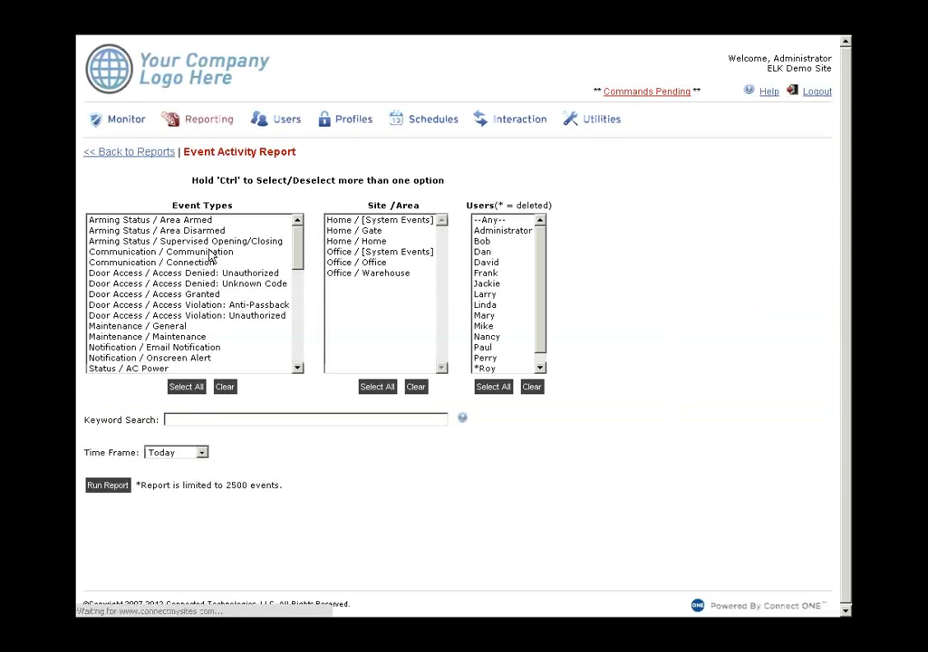
{"action": "left_click", "coordinate": [300, 243]}
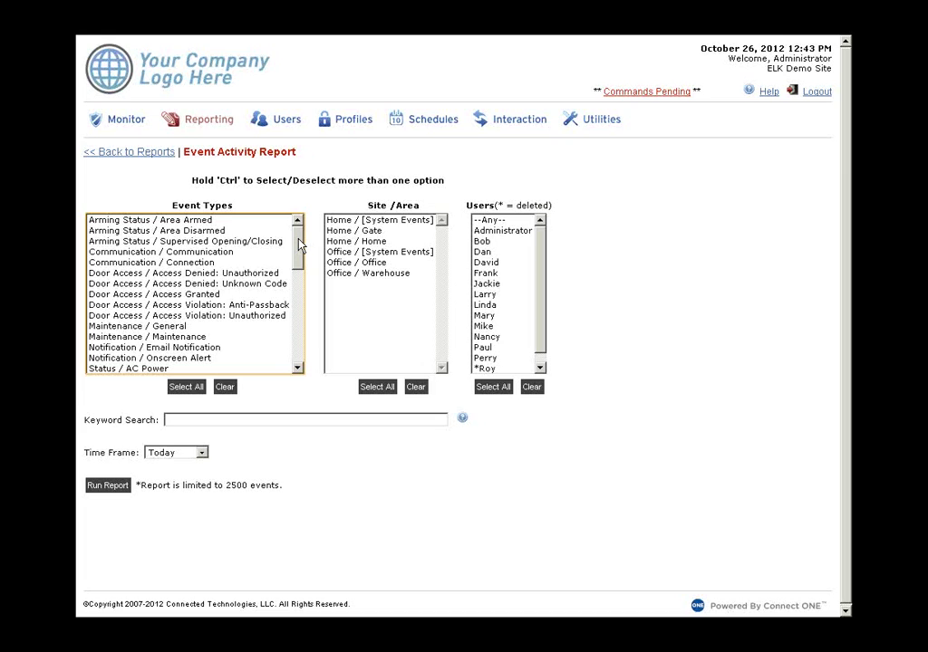
{"action": "left_click_drag", "start_coordinate": [300, 246], "coordinate": [315, 336]}
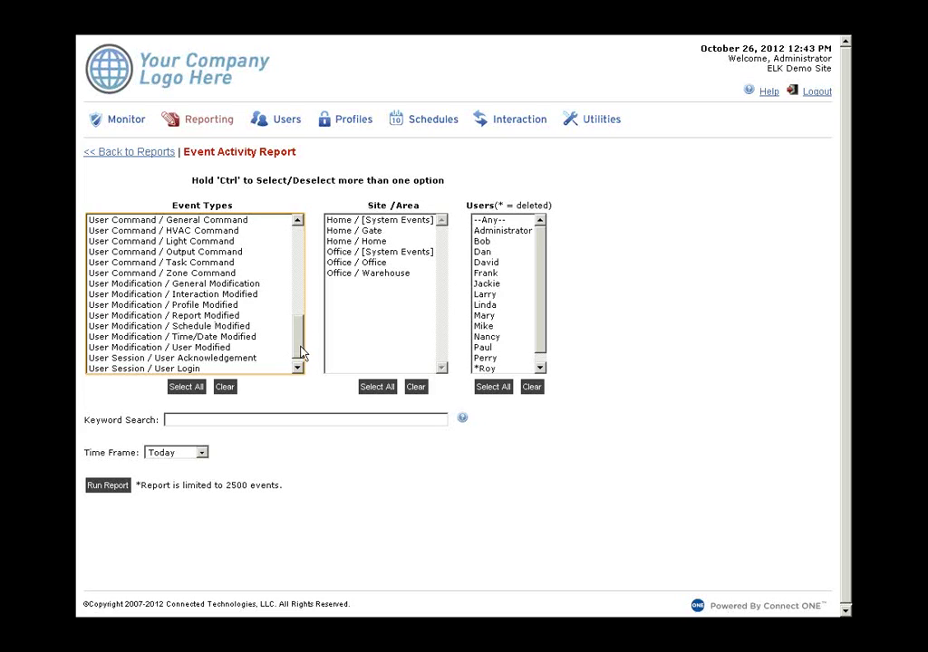
{"action": "scroll", "coordinate": [282, 360], "scroll_direction": "down", "scroll_amount": 1}
{"action": "left_click", "coordinate": [210, 360]}
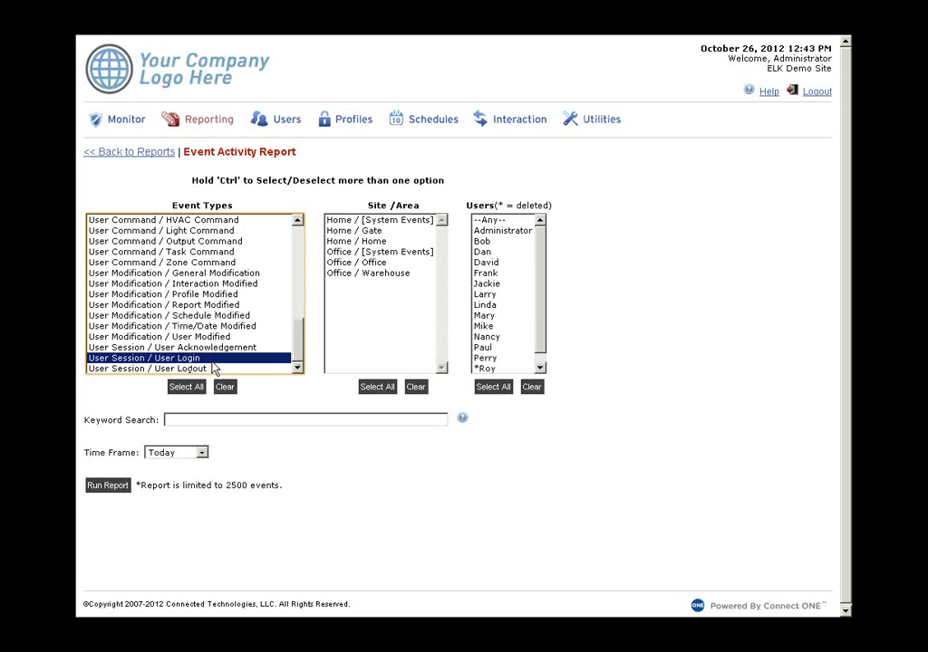
{"action": "left_click", "coordinate": [185, 390]}
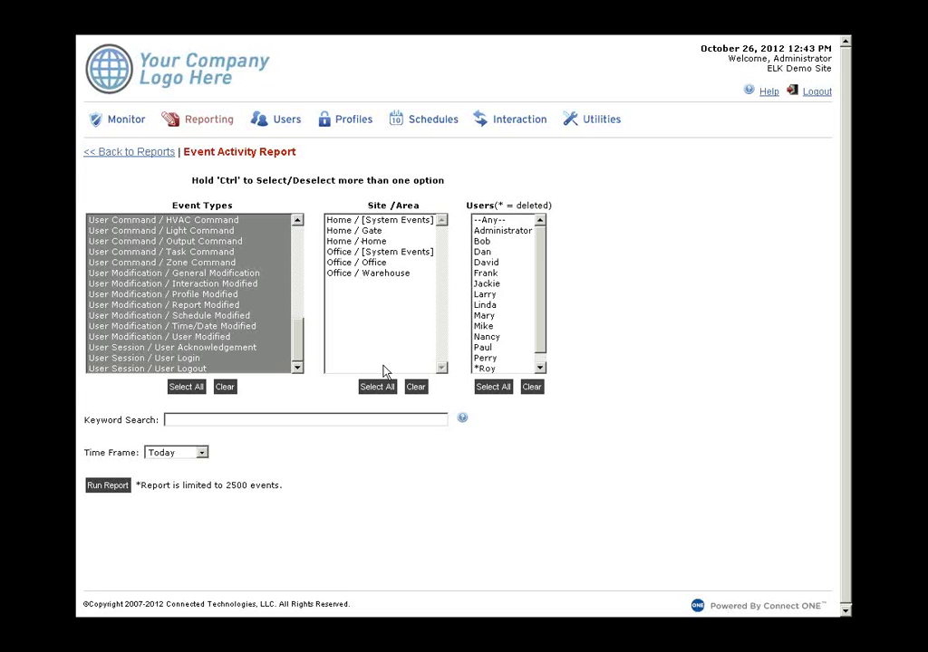
{"action": "left_click", "coordinate": [377, 387]}
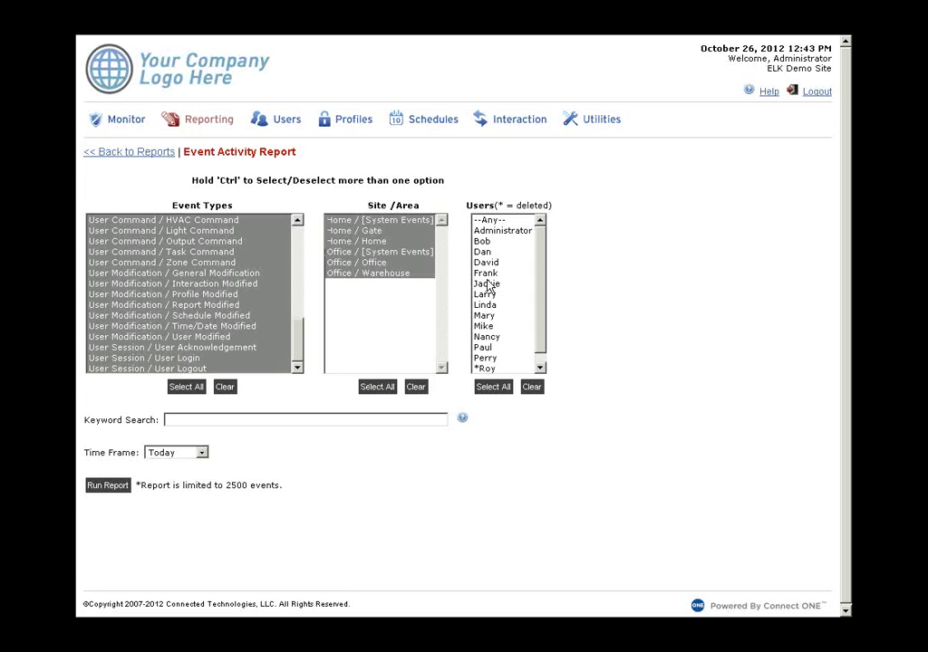
{"action": "left_click", "coordinate": [499, 220]}
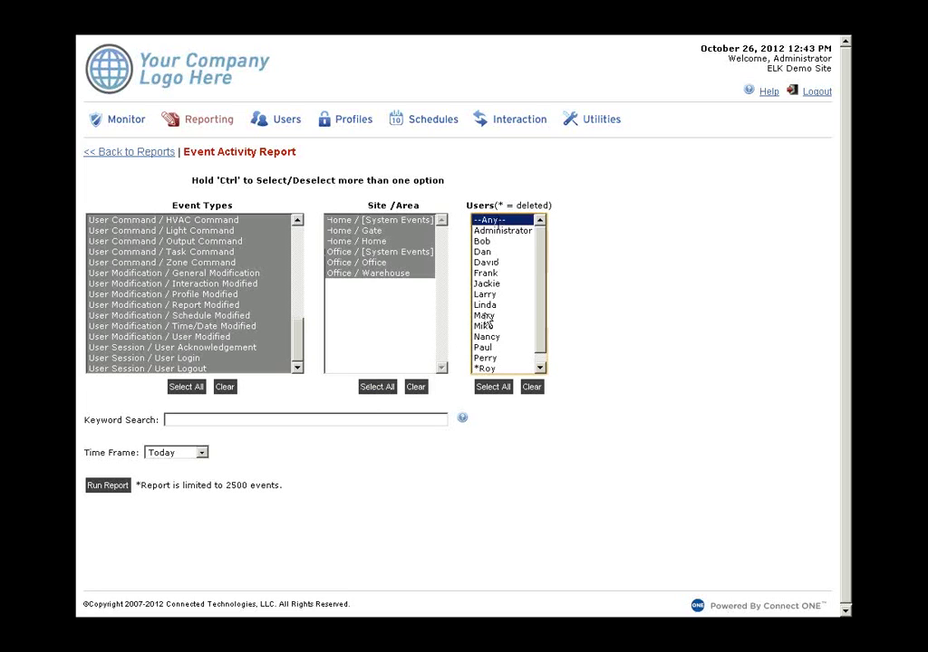
{"action": "left_click", "coordinate": [114, 489]}
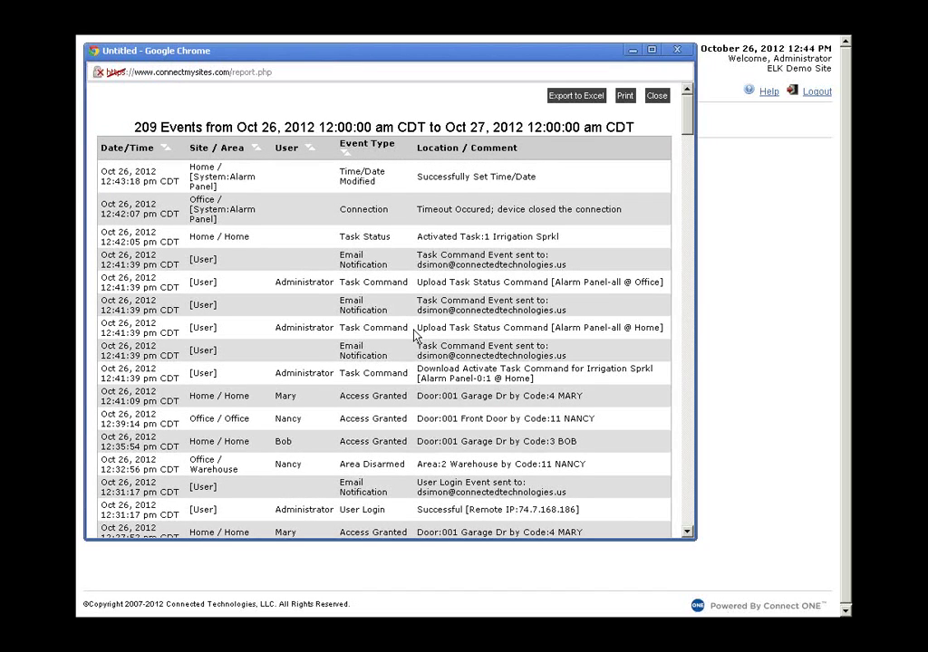
{"action": "scroll", "coordinate": [380, 326], "scroll_direction": "down", "scroll_amount": 2}
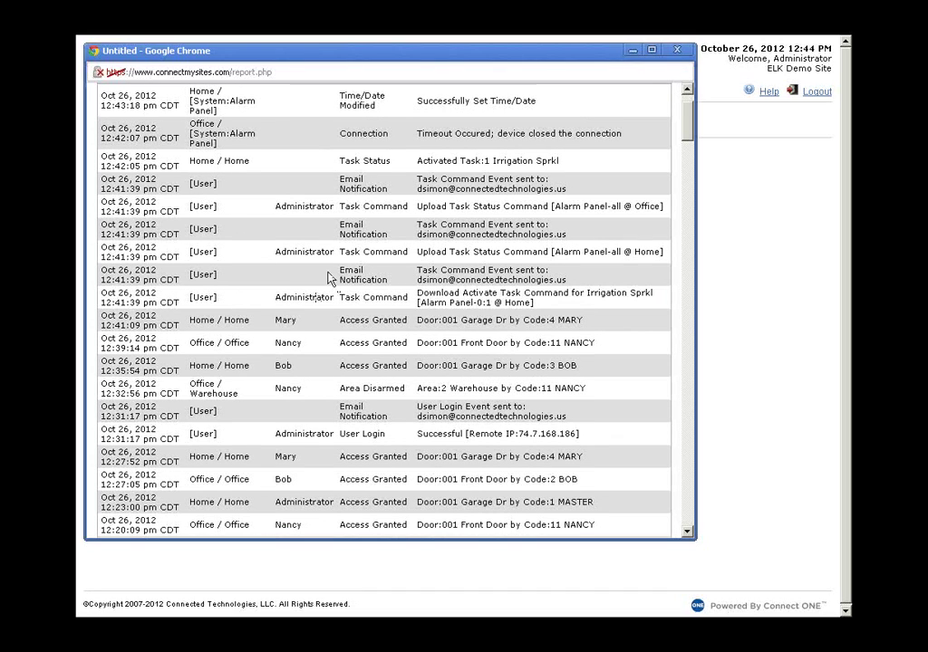
{"action": "left_click_drag", "start_coordinate": [341, 270], "coordinate": [410, 297]}
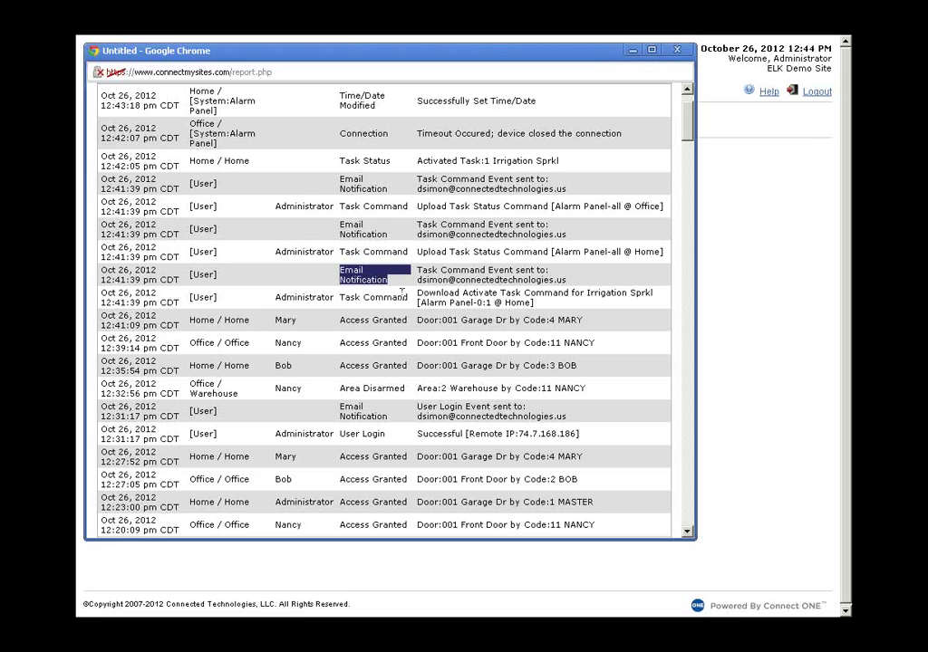
{"action": "left_click", "coordinate": [402, 290]}
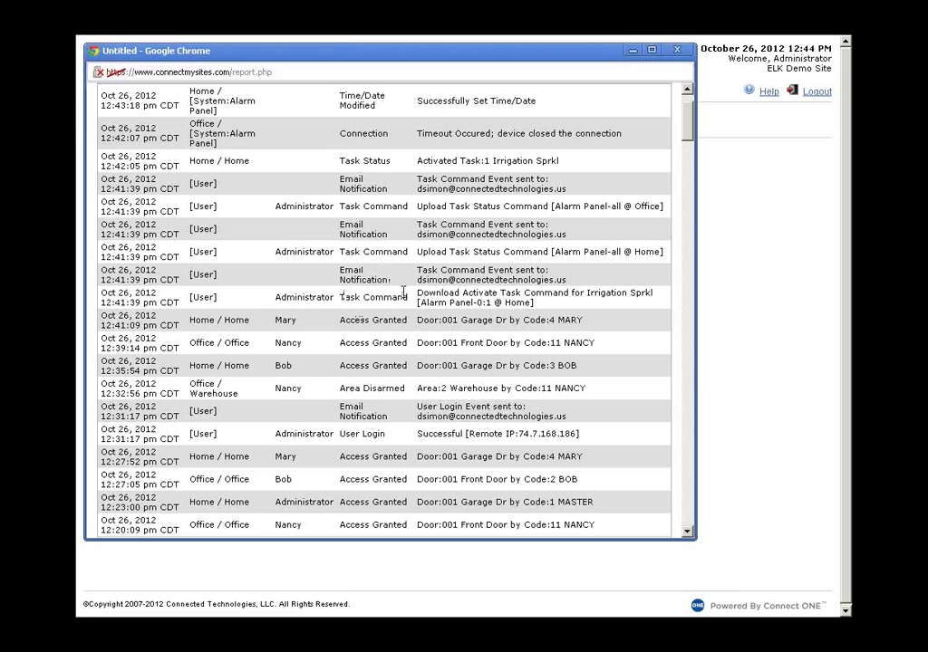
{"action": "left_click_drag", "start_coordinate": [343, 298], "coordinate": [411, 299]}
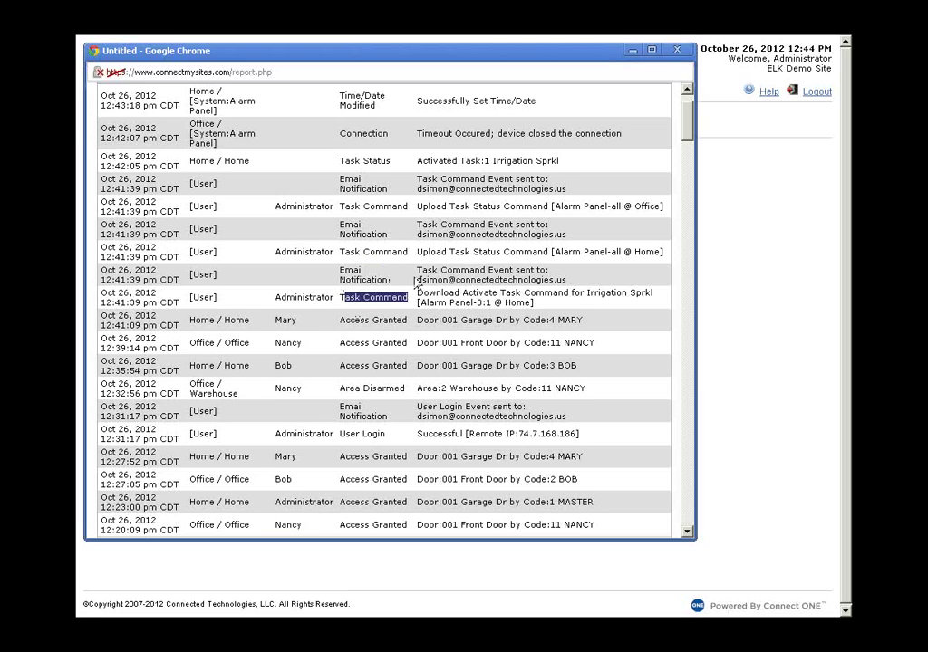
{"action": "left_click", "coordinate": [441, 276]}
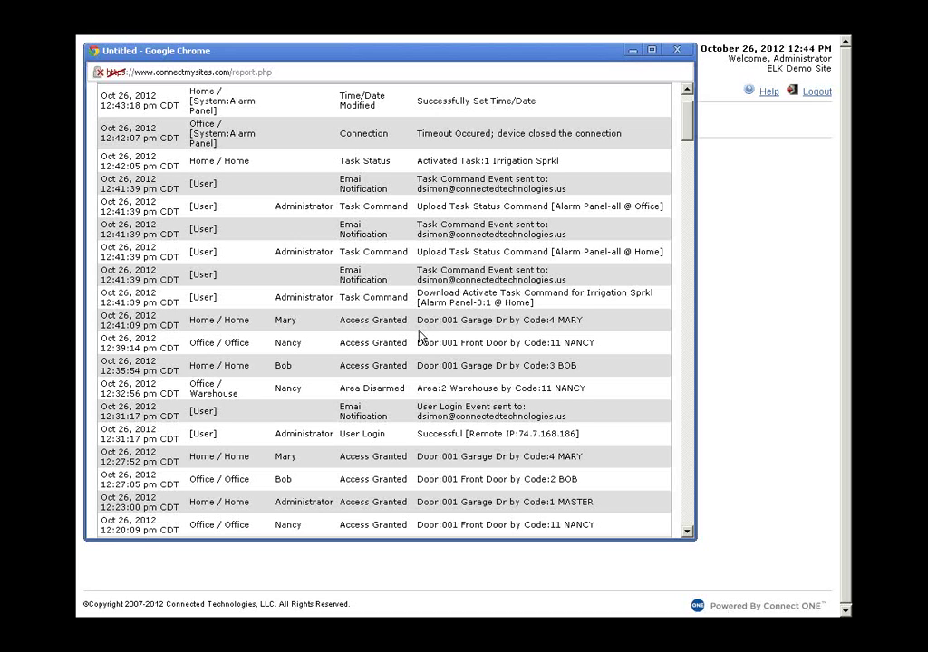
{"action": "scroll", "coordinate": [419, 337], "scroll_direction": "down", "scroll_amount": 2}
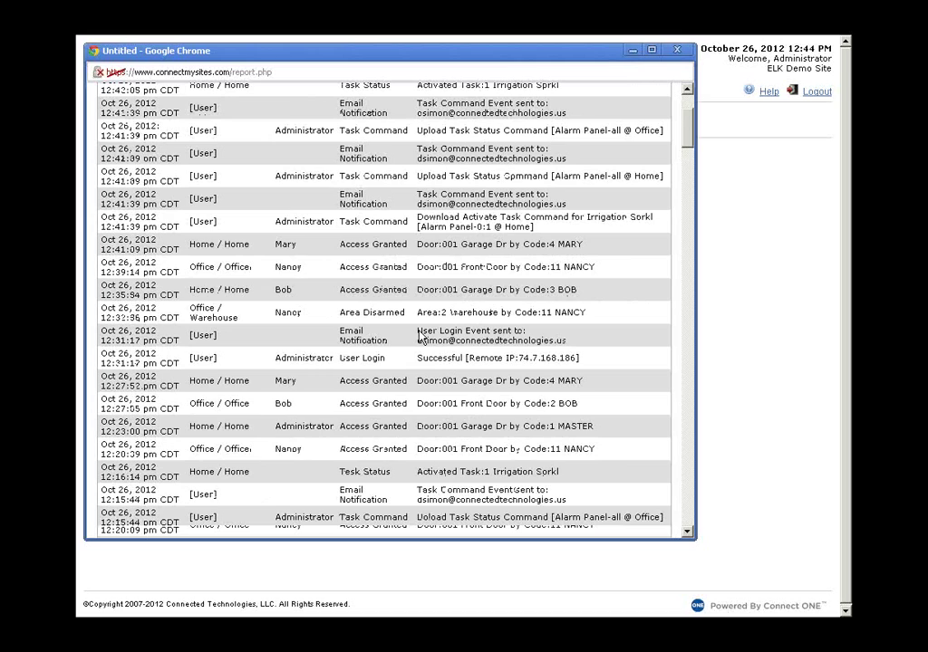
{"action": "scroll", "coordinate": [419, 337], "scroll_direction": "down", "scroll_amount": 4}
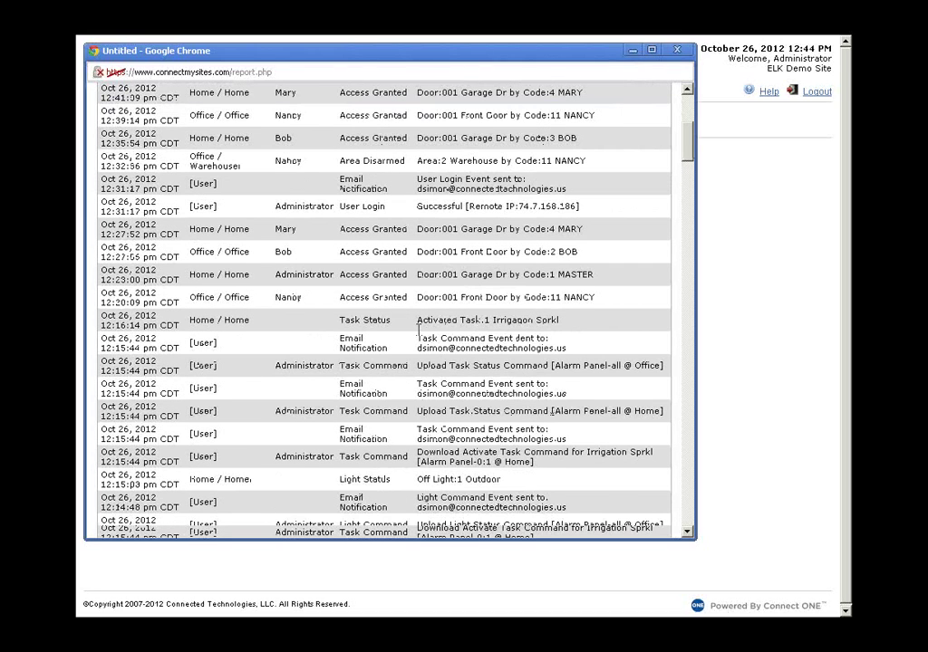
{"action": "scroll", "coordinate": [419, 335], "scroll_direction": "down", "scroll_amount": 2}
{"action": "scroll", "coordinate": [419, 335], "scroll_direction": "down", "scroll_amount": 8}
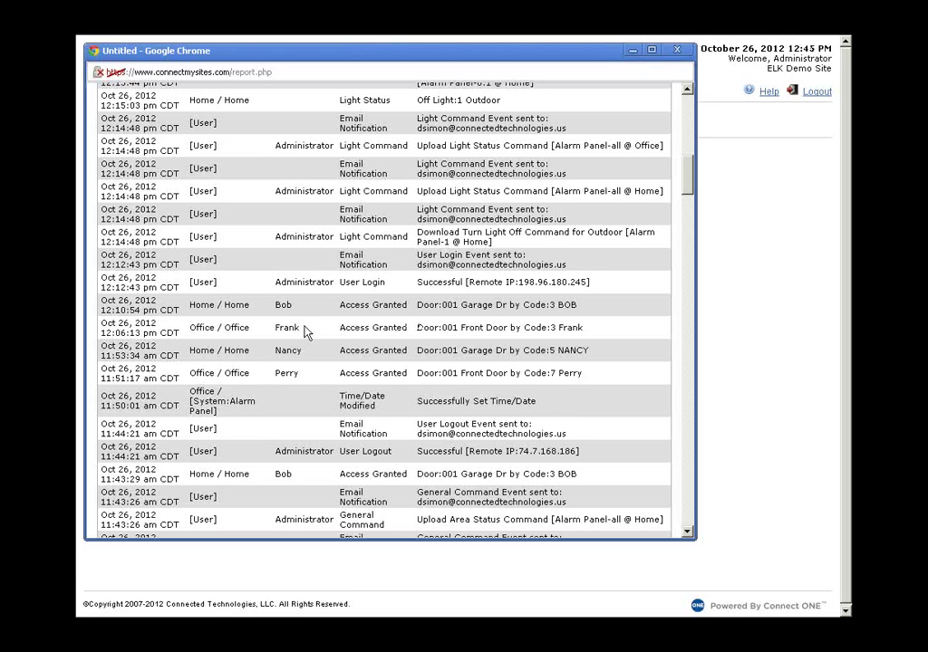
{"action": "double_click", "coordinate": [290, 374]}
{"action": "scroll", "coordinate": [612, 407], "scroll_direction": "up", "scroll_amount": 3}
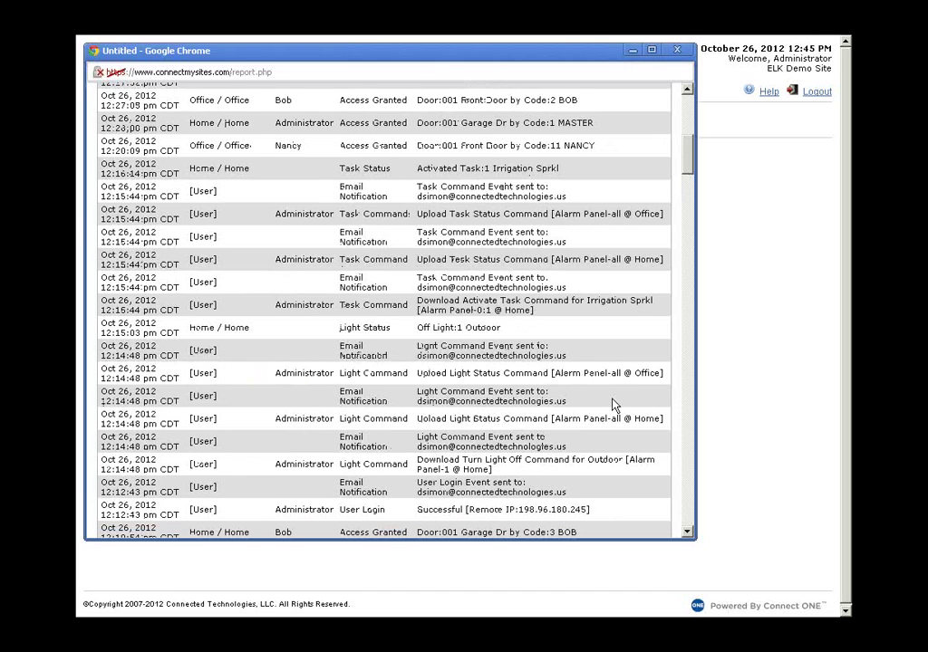
{"action": "scroll", "coordinate": [612, 407], "scroll_direction": "up", "scroll_amount": 5}
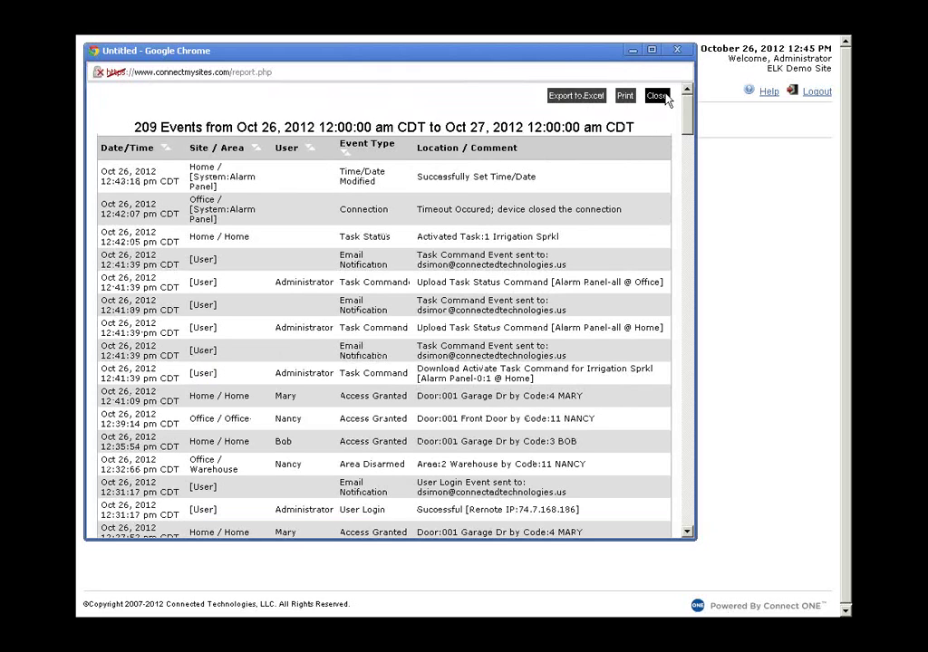
- Close the event report and open the Temperature Zones historical report from the Reports list
{"action": "left_click", "coordinate": [659, 97]}
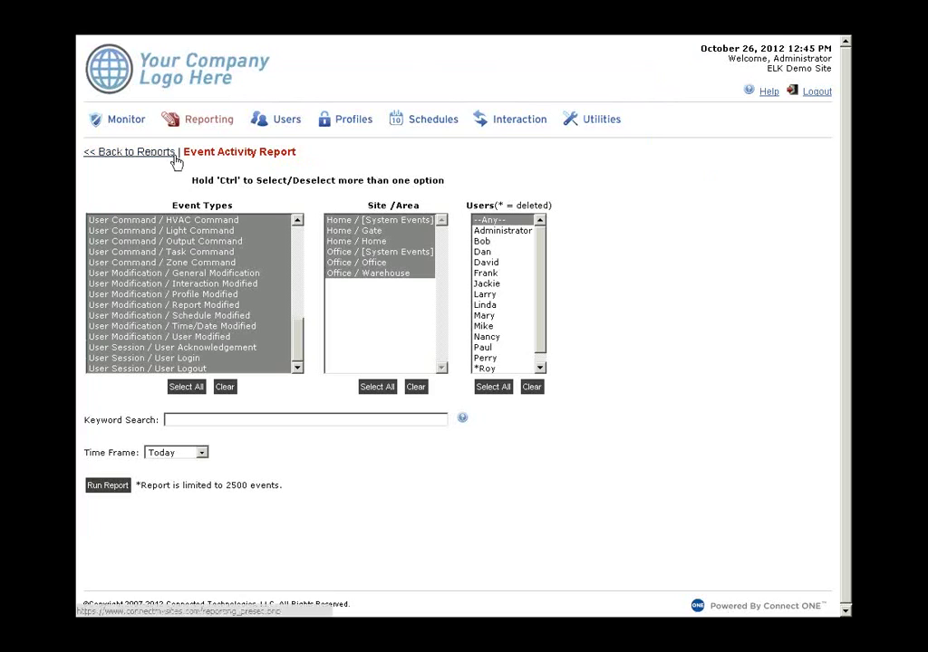
{"action": "left_click", "coordinate": [172, 154]}
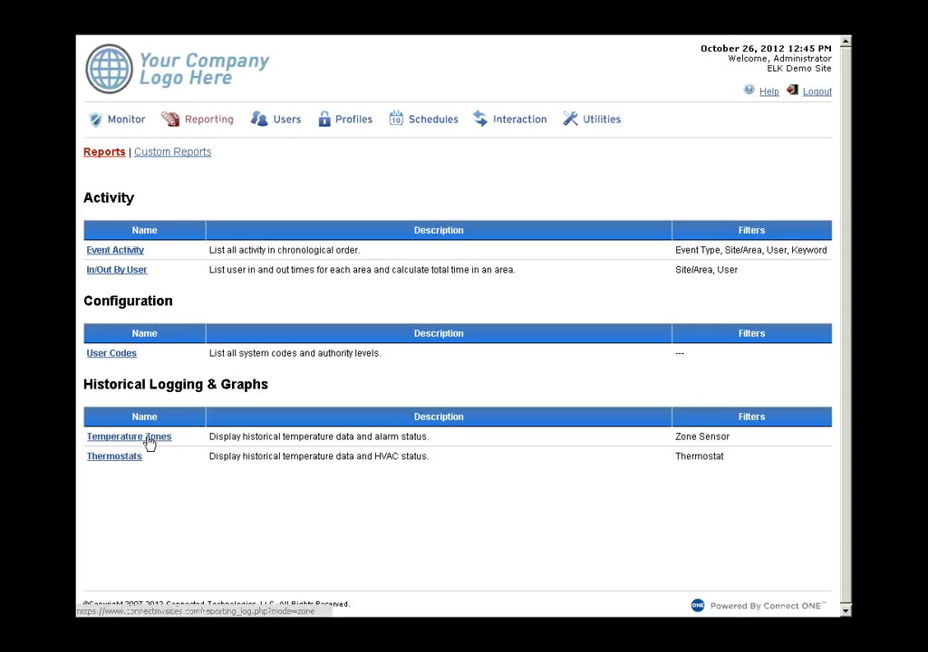
{"action": "left_click", "coordinate": [149, 442]}
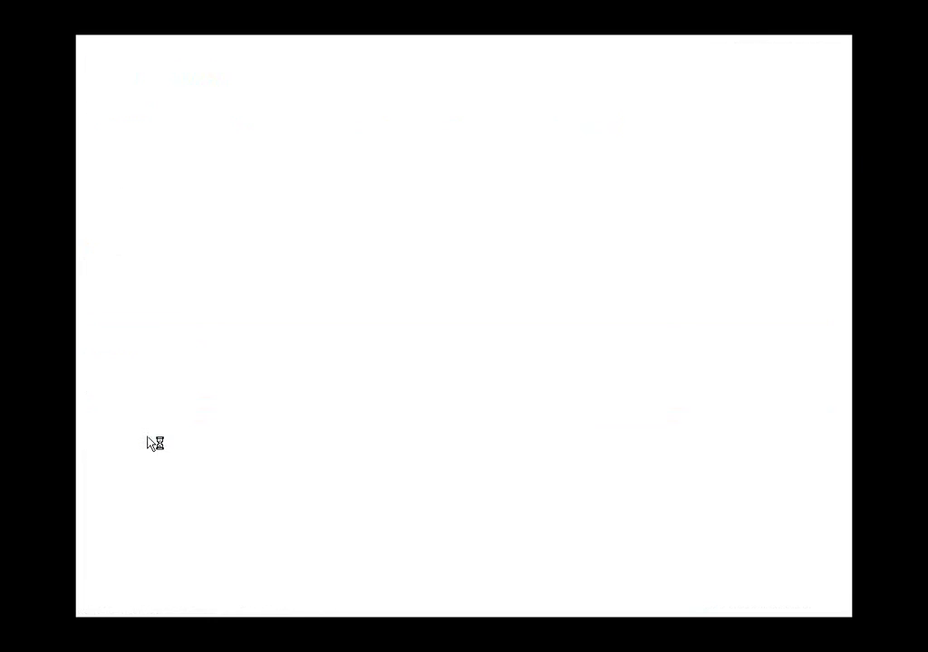
- Run the temperature log for Office: Server Room Temp over Yesterday, then close the chart
{"action": "left_click", "coordinate": [217, 225]}
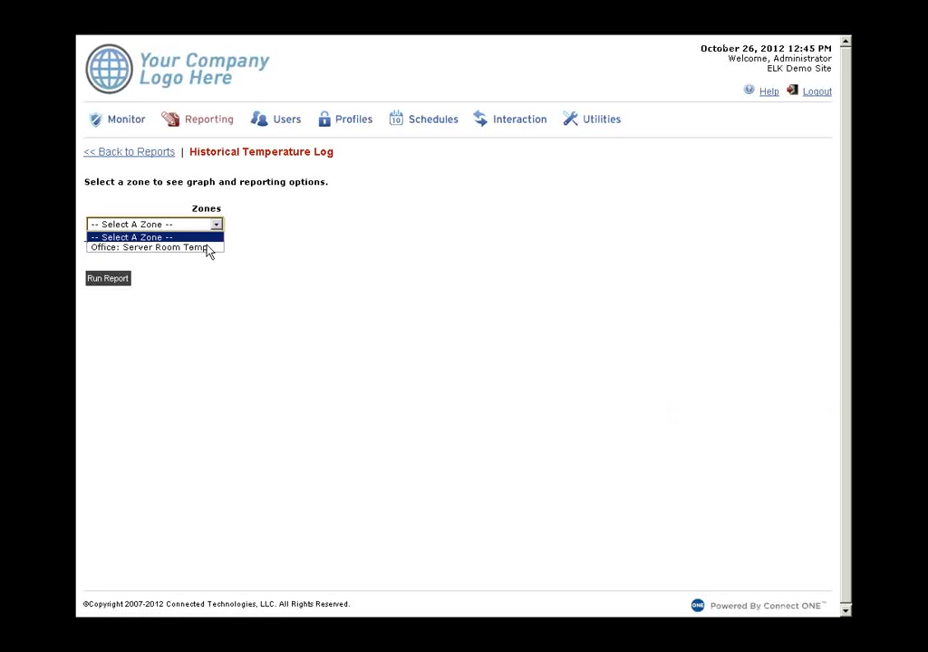
{"action": "left_click", "coordinate": [208, 247]}
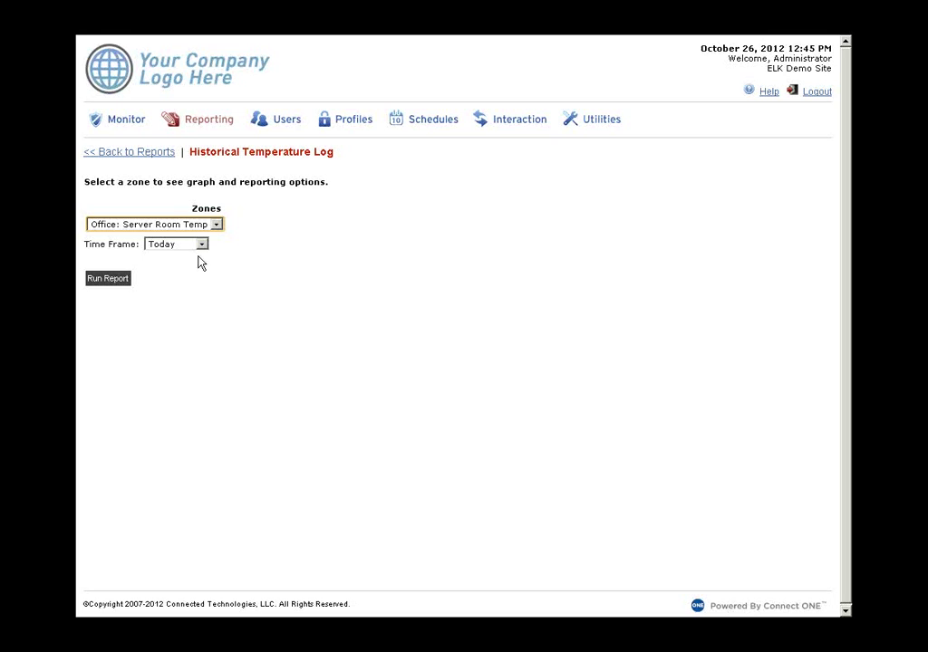
{"action": "left_click", "coordinate": [201, 244]}
{"action": "left_click", "coordinate": [178, 266]}
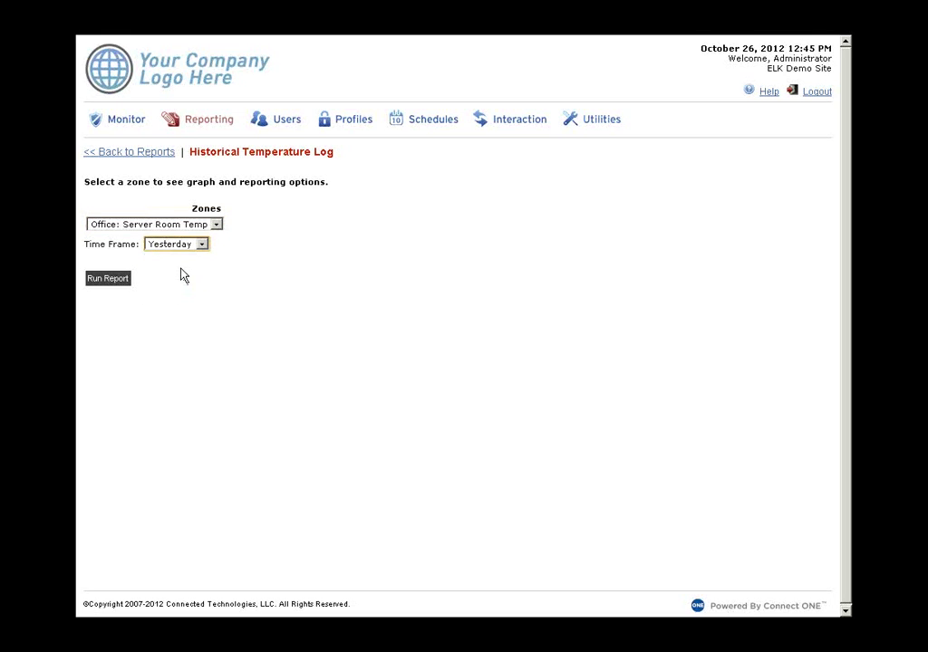
{"action": "left_click", "coordinate": [108, 280]}
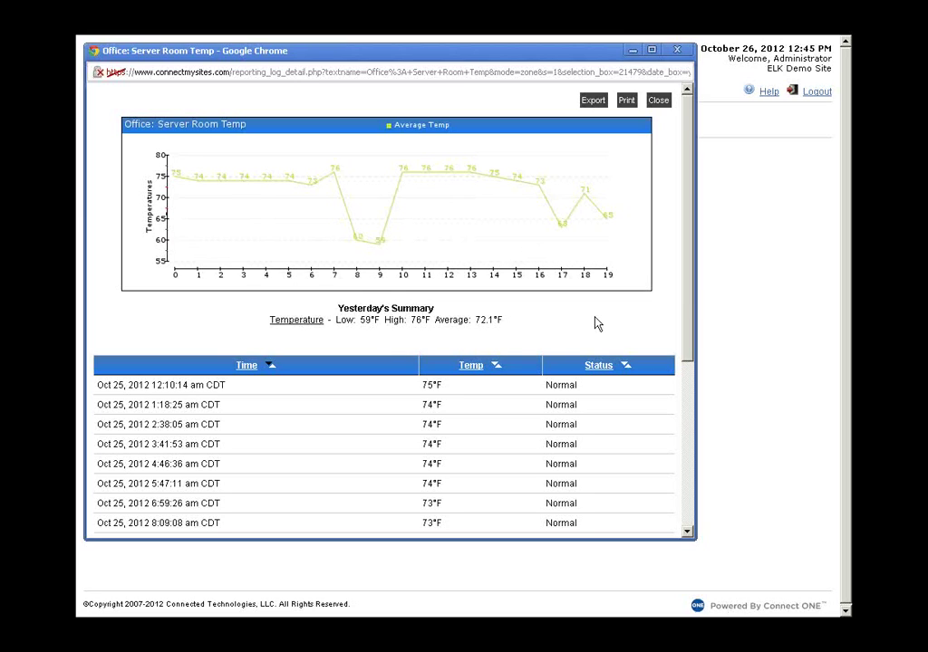
{"action": "left_click", "coordinate": [659, 101]}
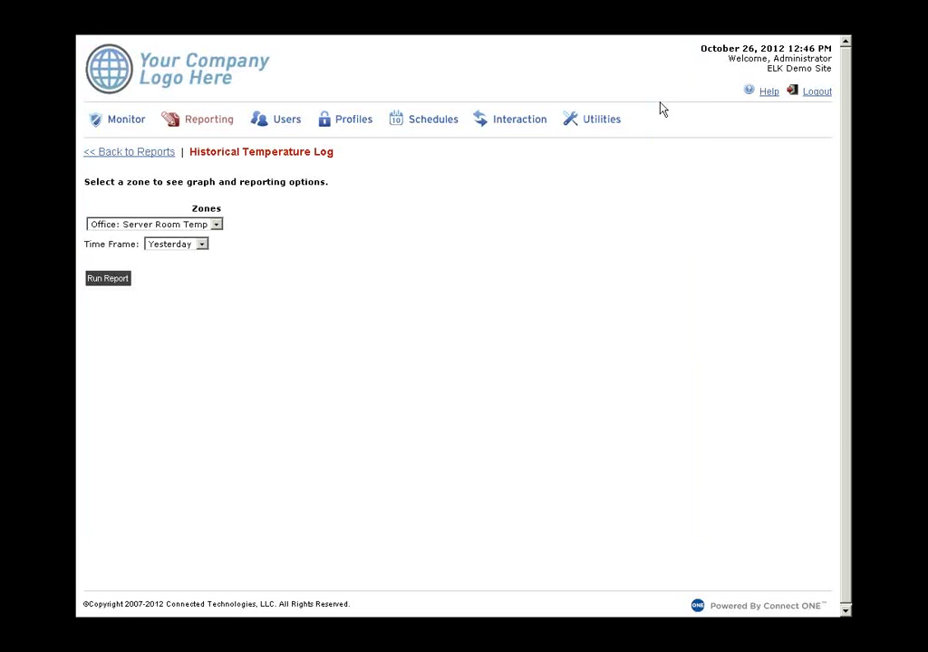
- Run the Historical Thermostat Log for Home / Home: 1st Floor over This Week, then close it
{"action": "left_click", "coordinate": [124, 156]}
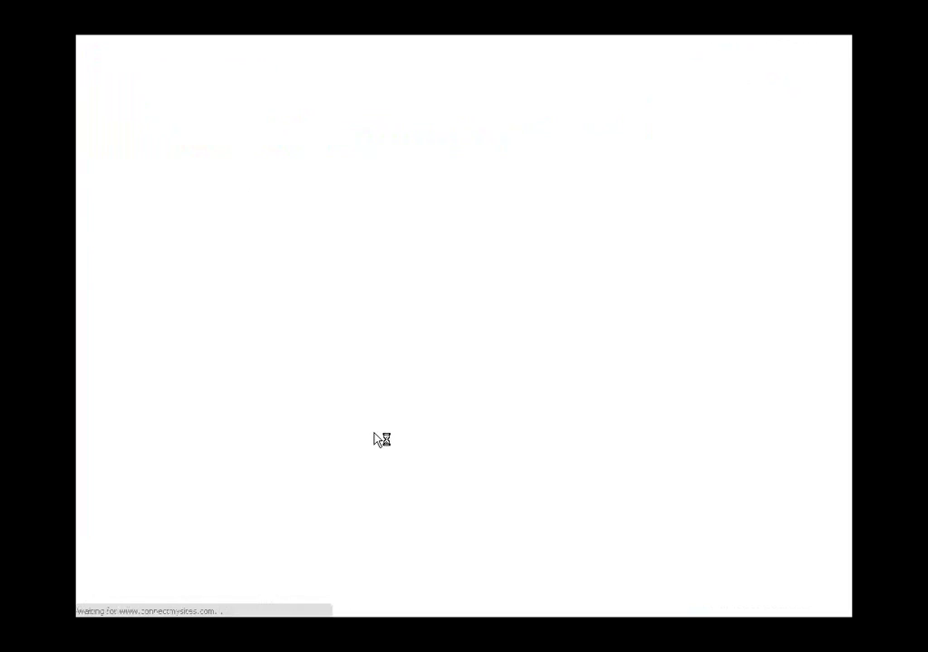
{"action": "left_click", "coordinate": [122, 460]}
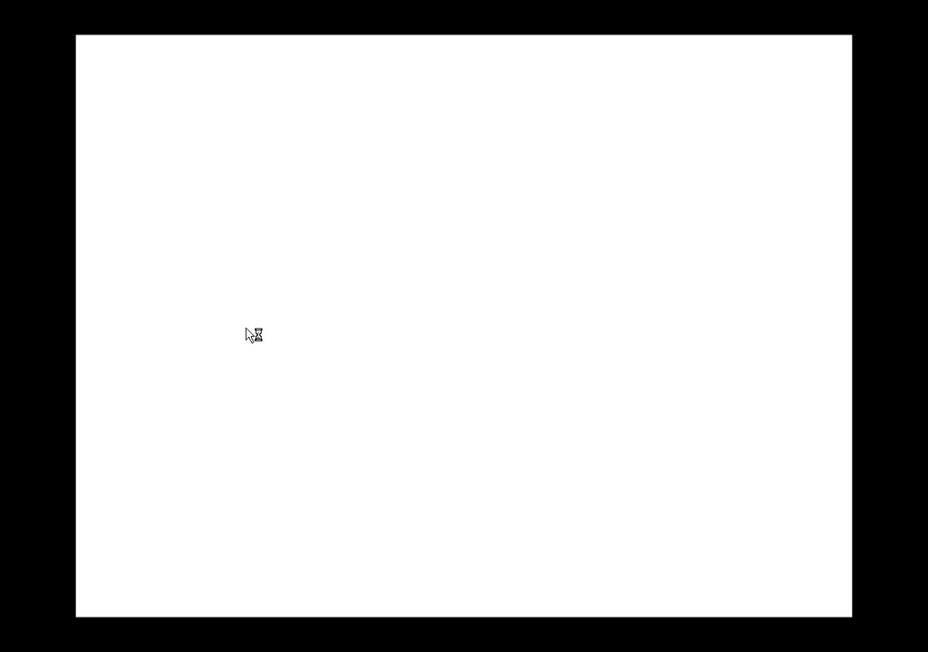
{"action": "left_click", "coordinate": [210, 224]}
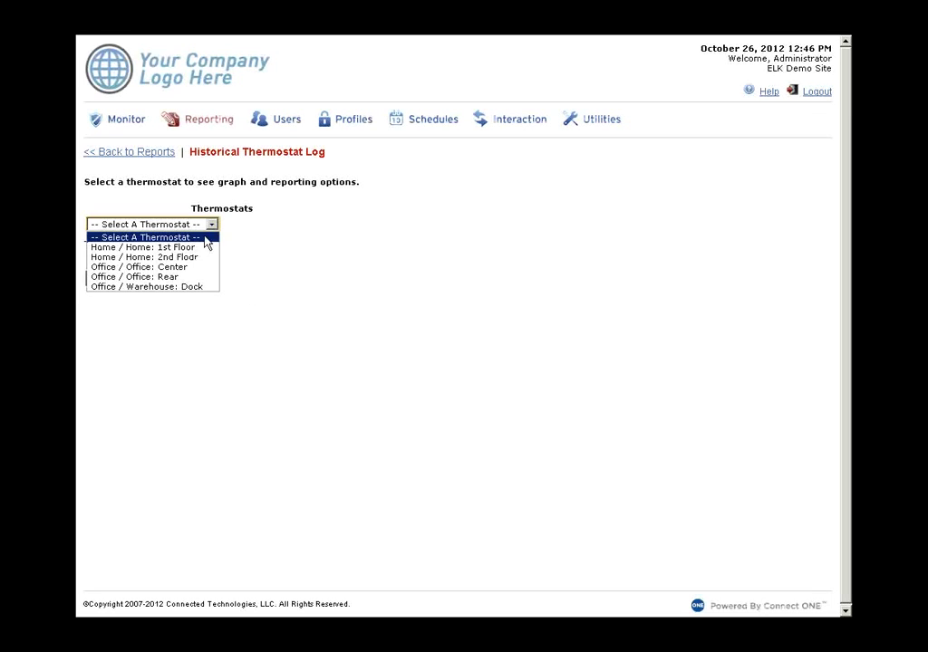
{"action": "left_click", "coordinate": [203, 244]}
{"action": "left_click", "coordinate": [203, 246]}
{"action": "left_click", "coordinate": [189, 275]}
{"action": "left_click", "coordinate": [108, 279]}
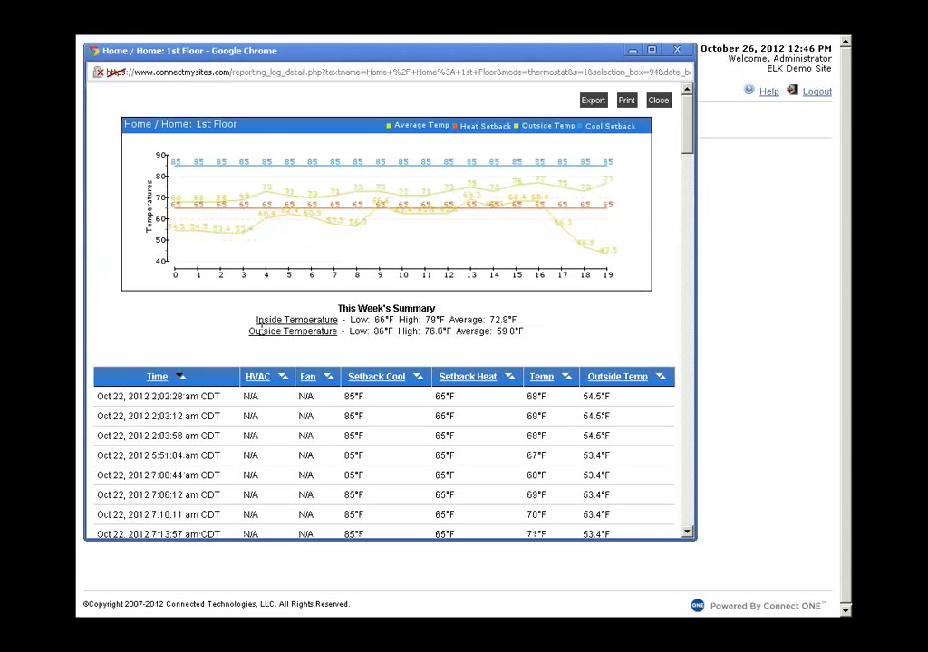
{"action": "scroll", "coordinate": [263, 334], "scroll_direction": "down", "scroll_amount": 1}
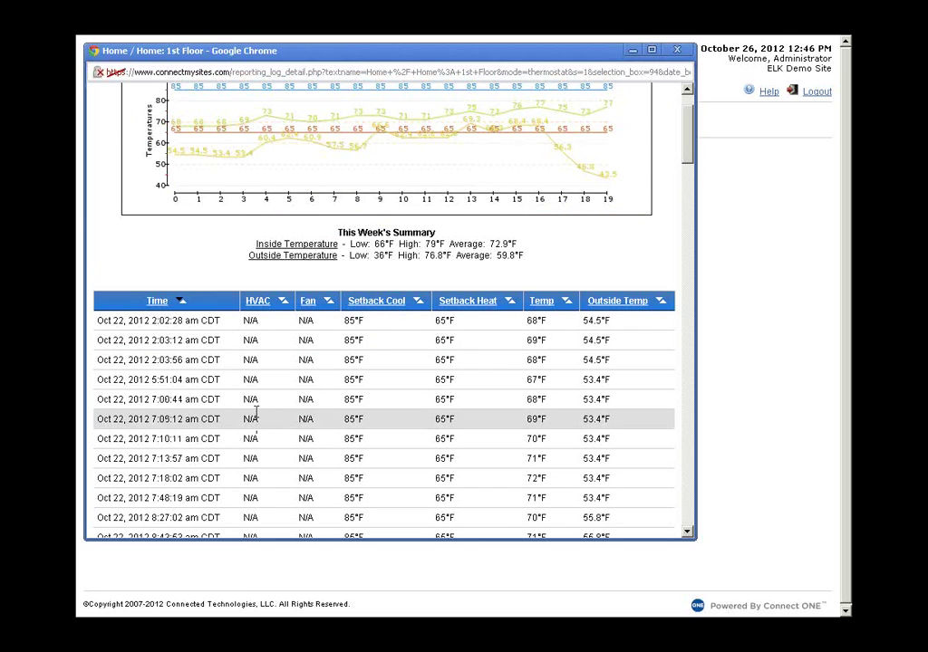
{"action": "scroll", "coordinate": [251, 462], "scroll_direction": "up", "scroll_amount": 2}
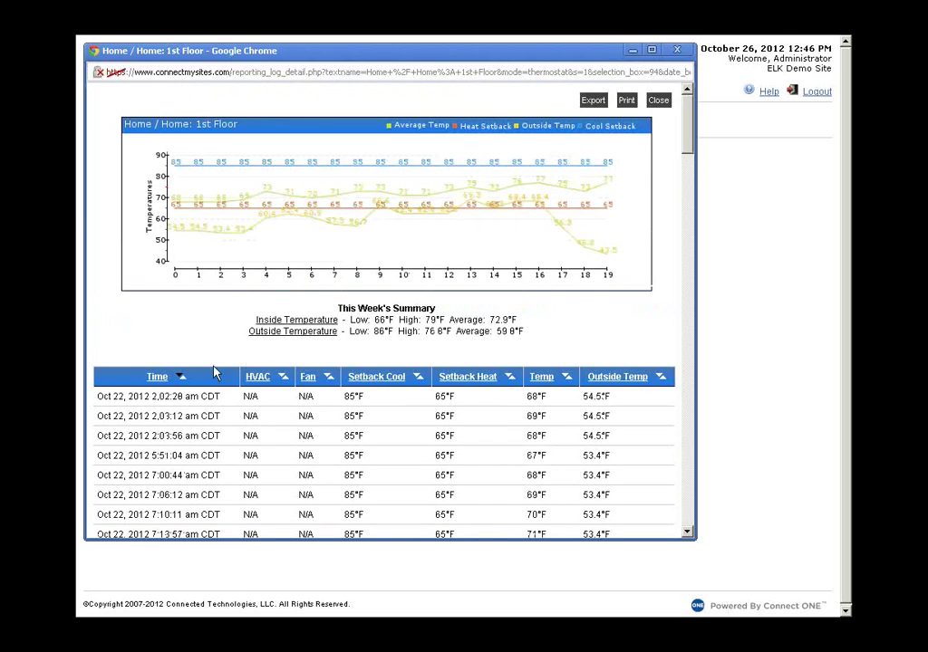
{"action": "left_click", "coordinate": [660, 101]}
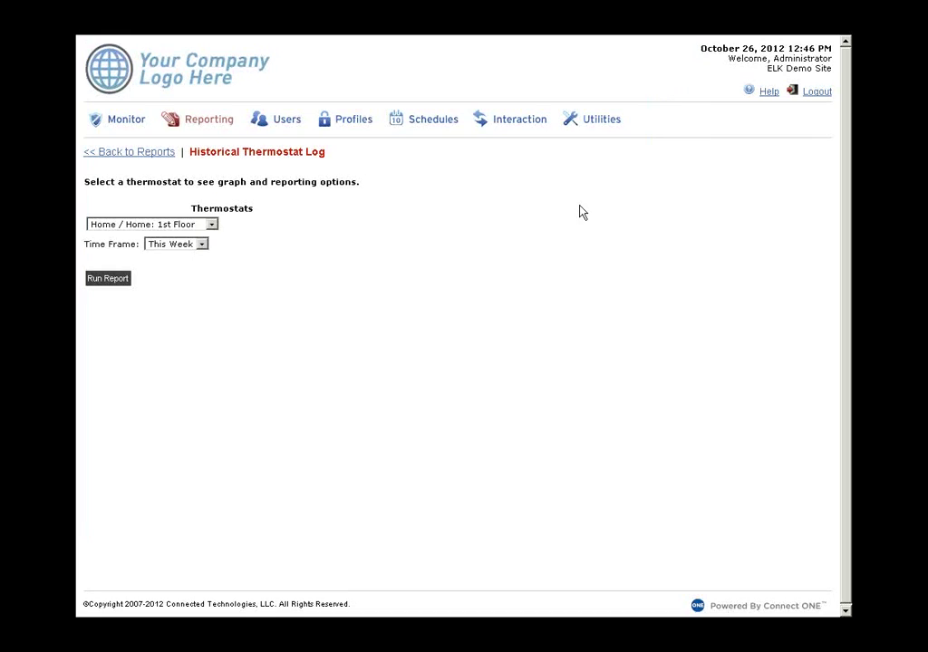
- Open the Admin login profile from Profiles
{"action": "left_click", "coordinate": [331, 125]}
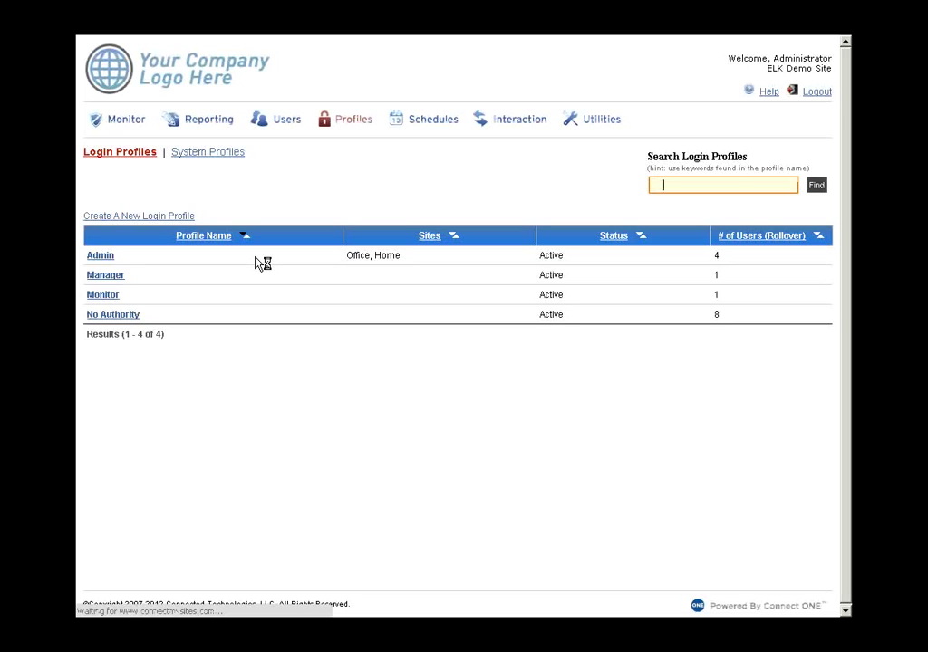
{"action": "left_click", "coordinate": [100, 257]}
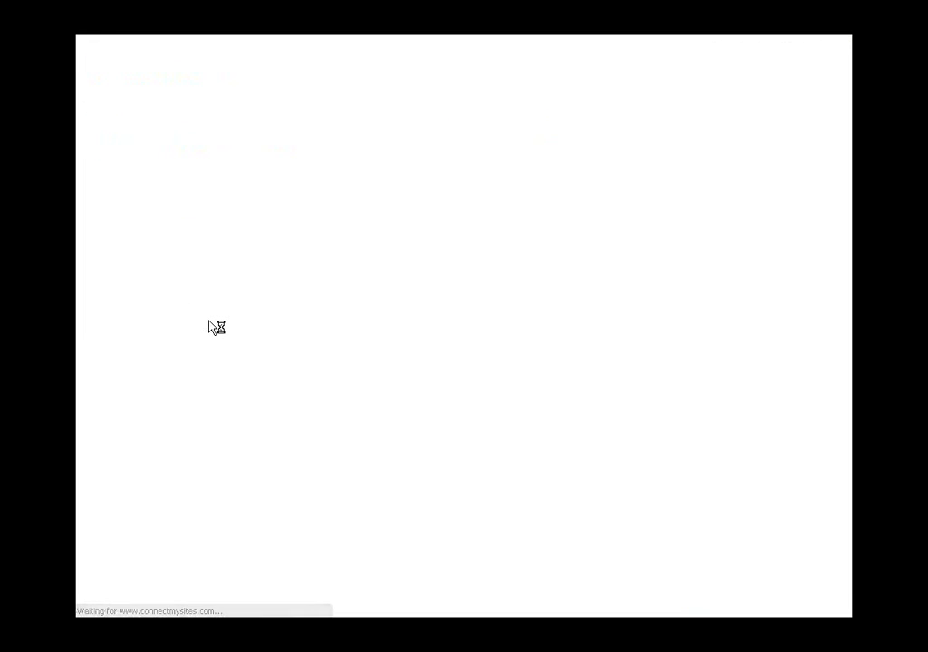
{"action": "scroll", "coordinate": [315, 346], "scroll_direction": "down", "scroll_amount": 3}
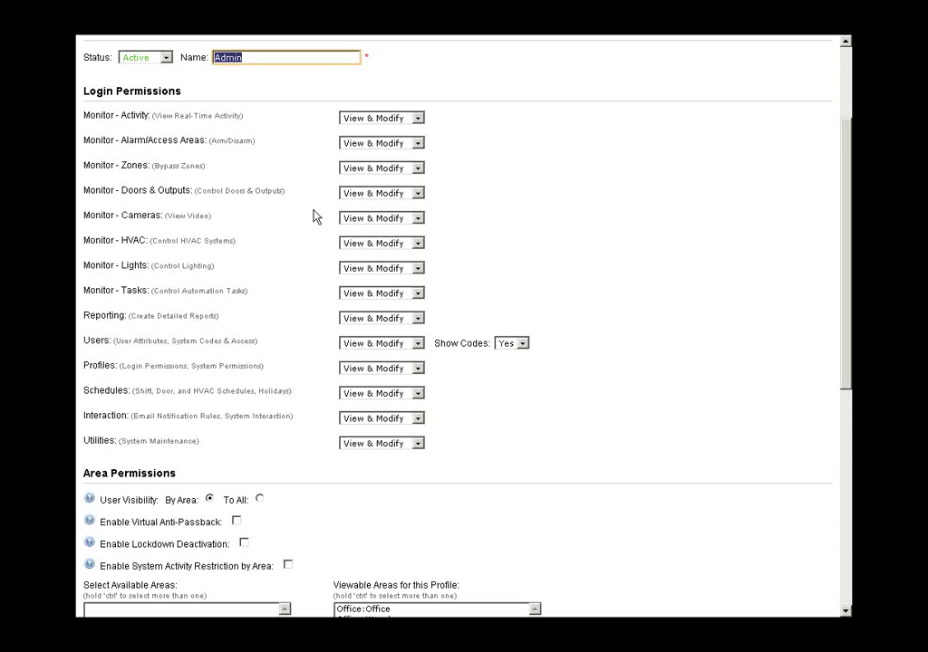
- Set Monitor - Activity and Monitor - Doors & Outputs to No Permissions, and Users to View Only
{"action": "left_click", "coordinate": [417, 119]}
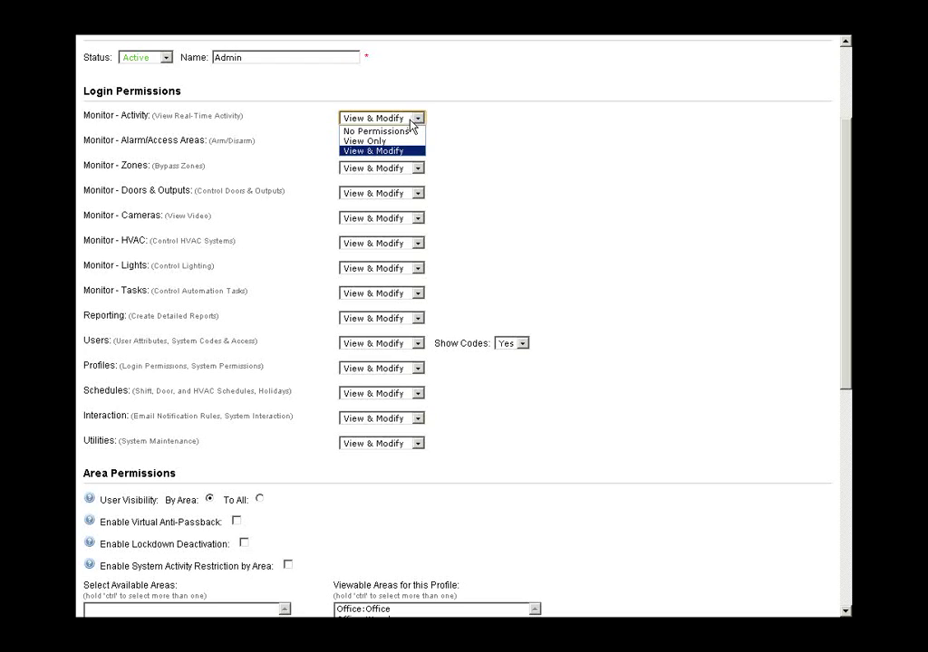
{"action": "left_click", "coordinate": [406, 131]}
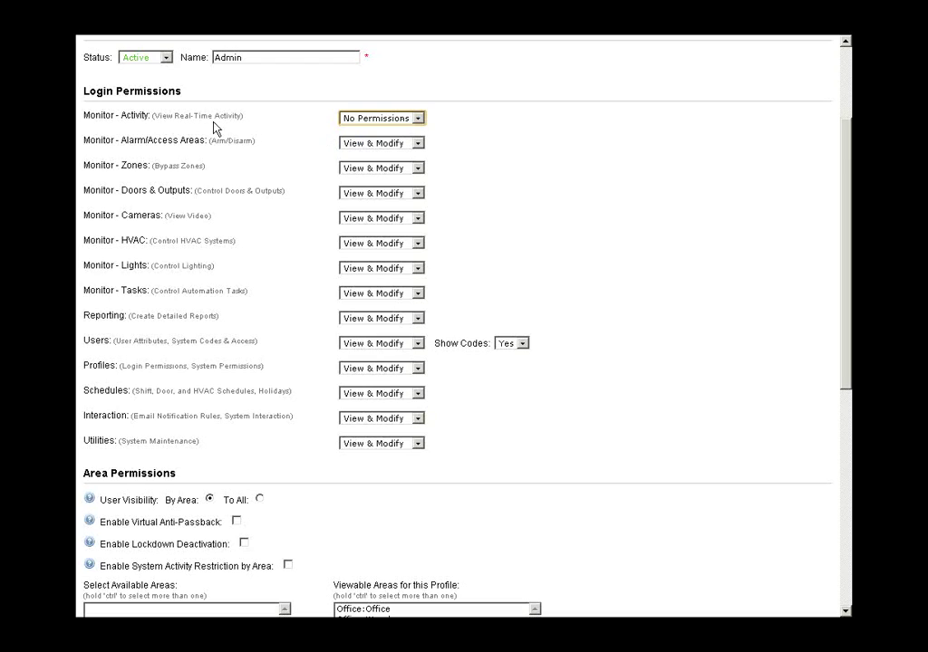
{"action": "left_click", "coordinate": [372, 193]}
{"action": "left_click", "coordinate": [367, 204]}
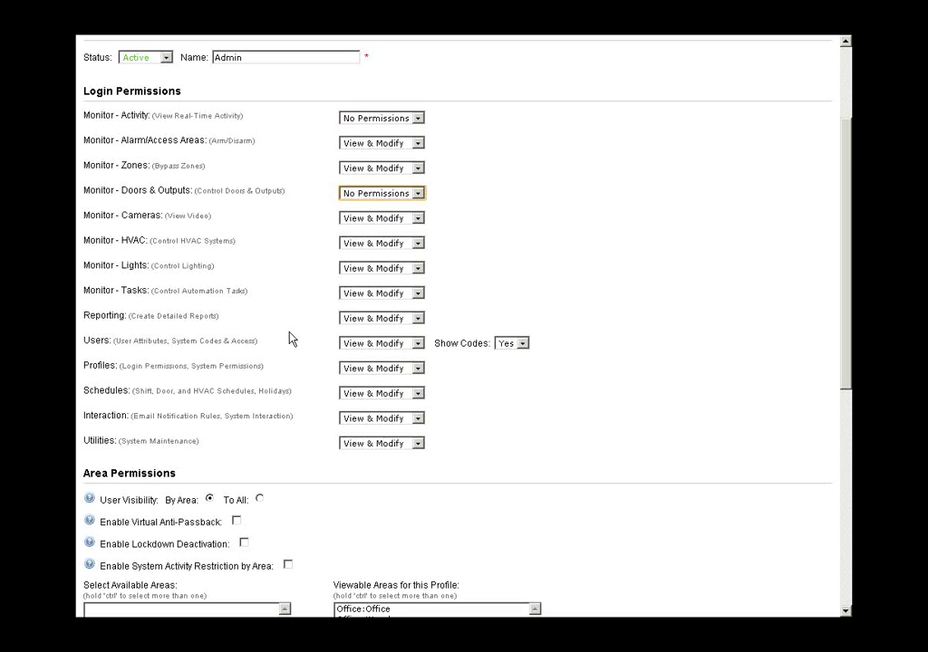
{"action": "left_click", "coordinate": [347, 344]}
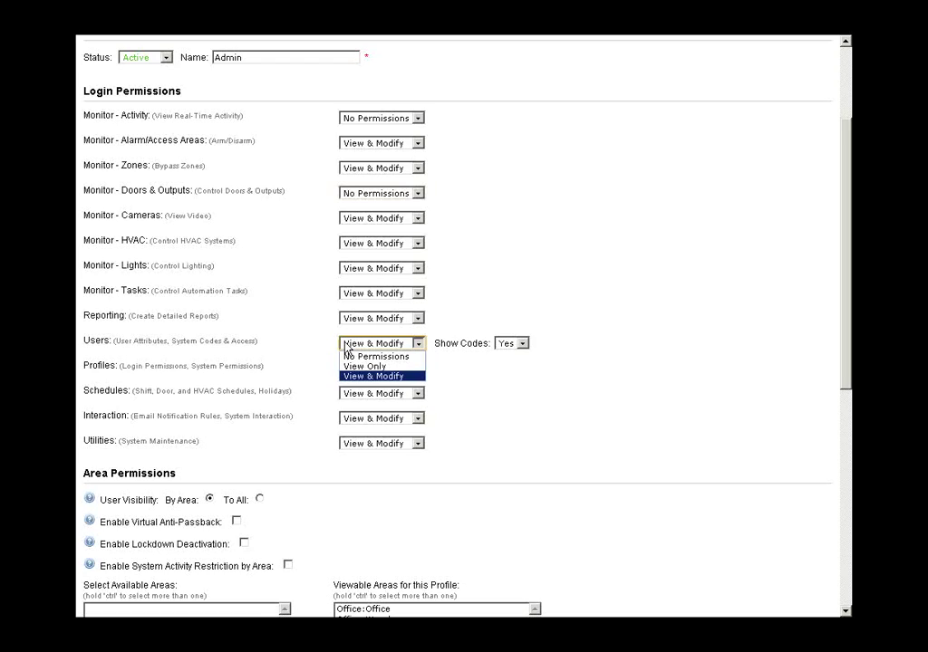
{"action": "left_click", "coordinate": [359, 368]}
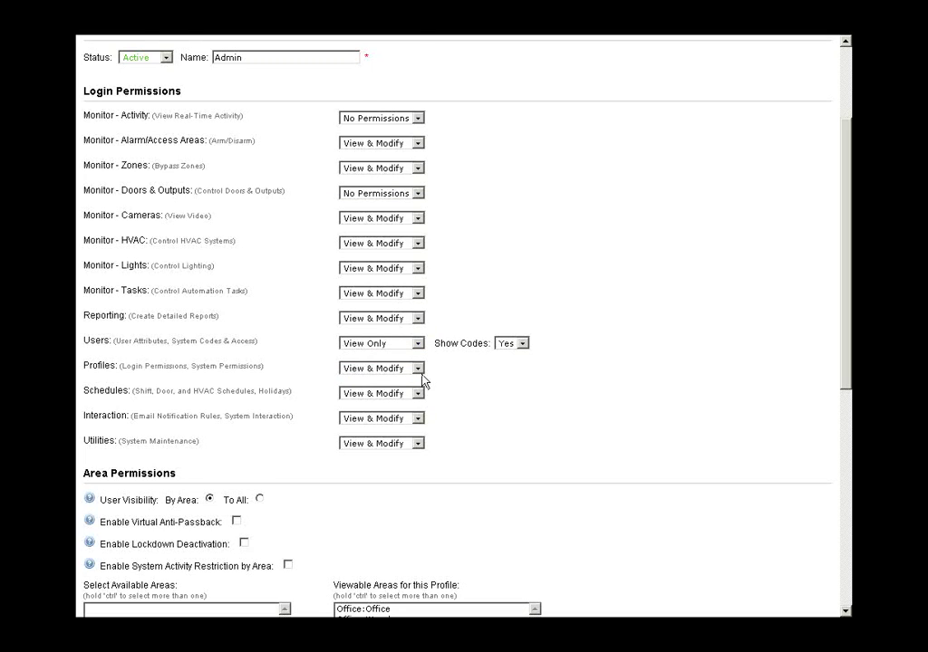
{"action": "scroll", "coordinate": [462, 403], "scroll_direction": "down", "scroll_amount": 2}
{"action": "scroll", "coordinate": [501, 428], "scroll_direction": "down", "scroll_amount": 6}
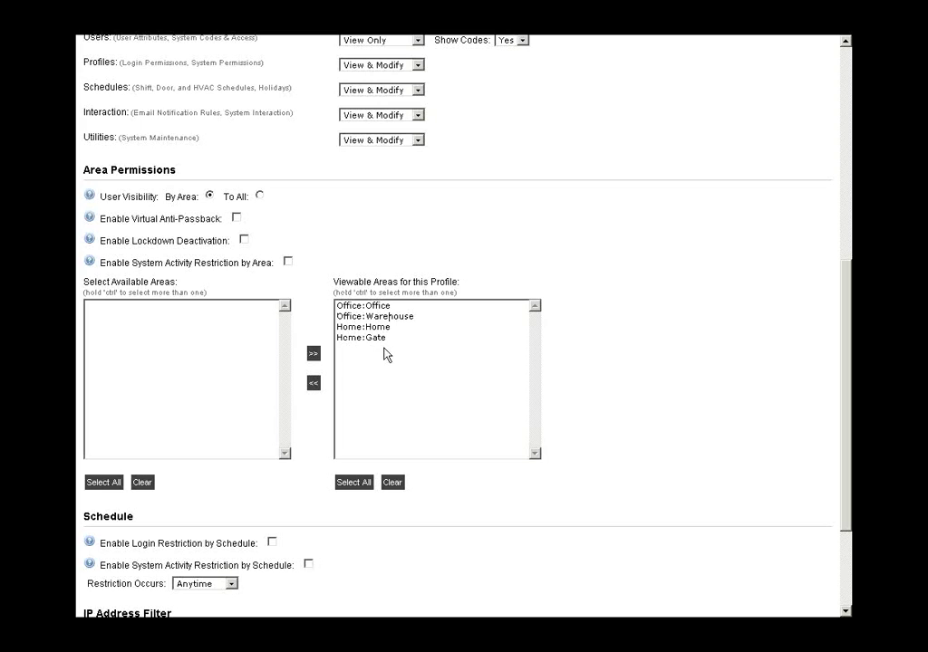
{"action": "left_click", "coordinate": [376, 306]}
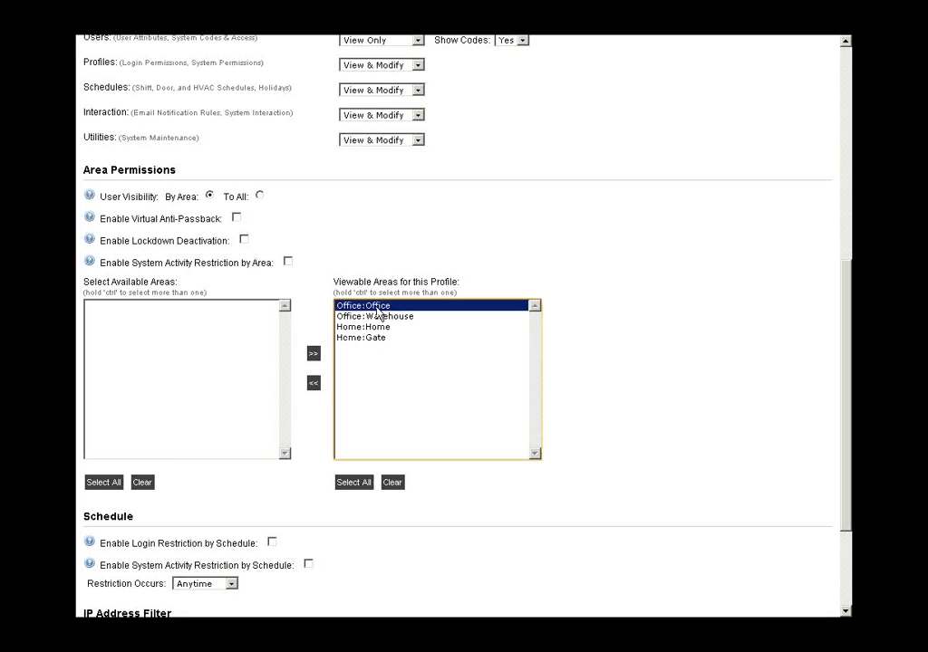
{"action": "left_click", "coordinate": [376, 326], "text": "shift"}
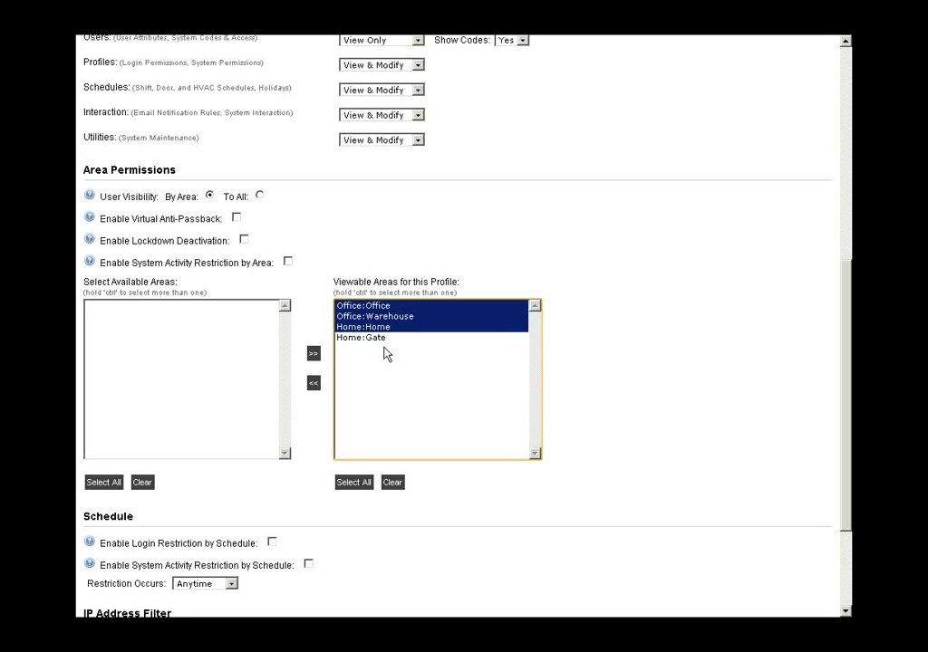
{"action": "left_click", "coordinate": [314, 384]}
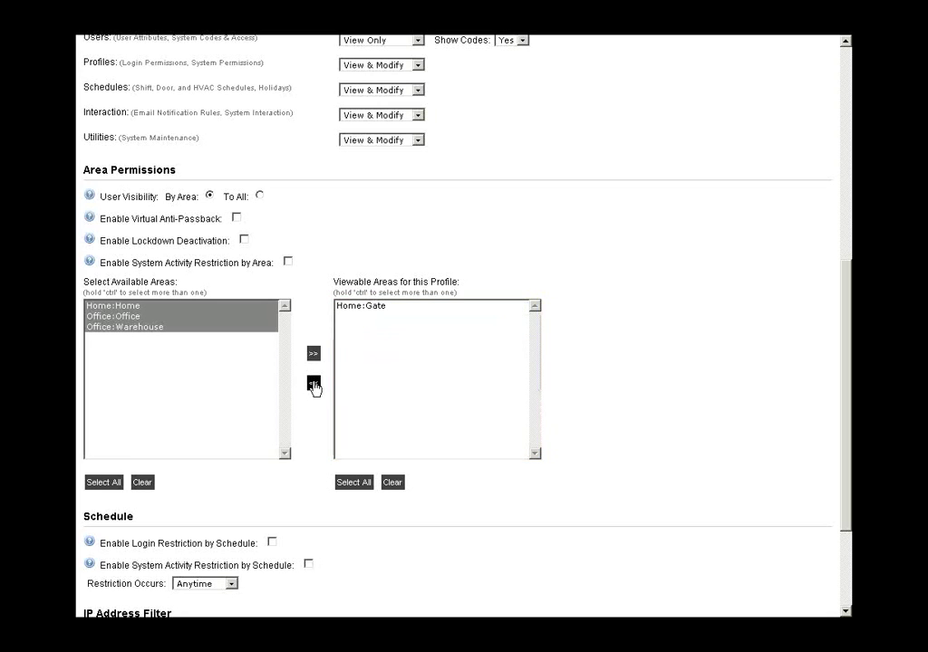
{"action": "left_click", "coordinate": [431, 323]}
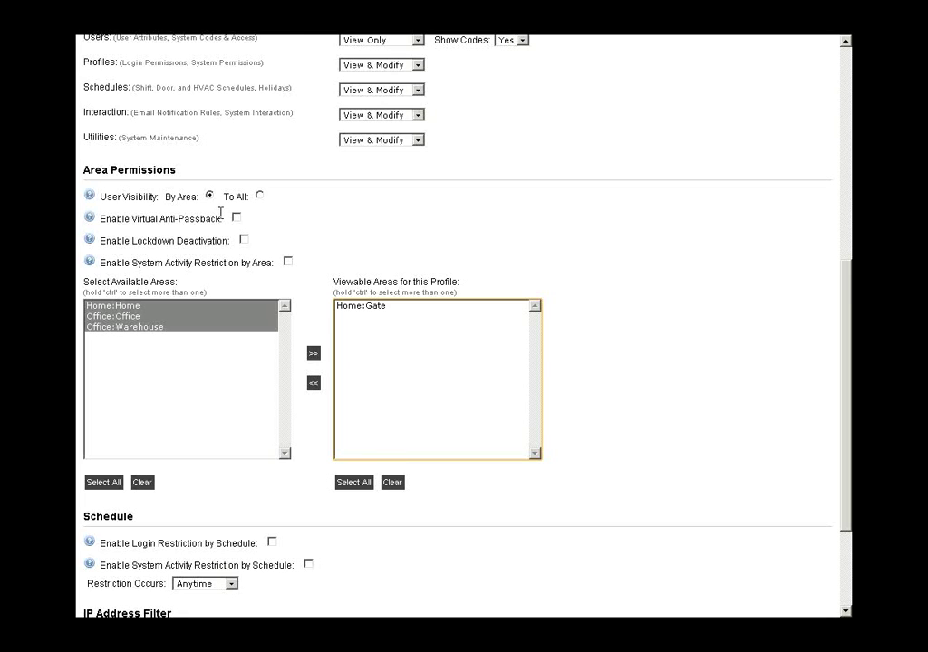
{"action": "scroll", "coordinate": [220, 213], "scroll_direction": "down", "scroll_amount": 2}
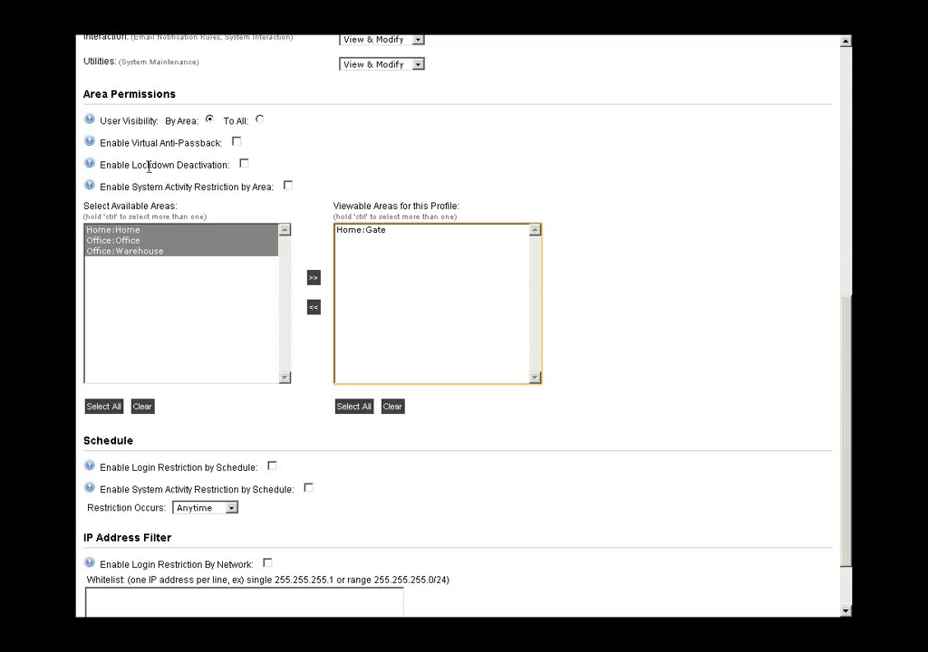
{"action": "mouse_move", "coordinate": [89, 143]}
{"action": "mouse_move", "coordinate": [90, 167]}
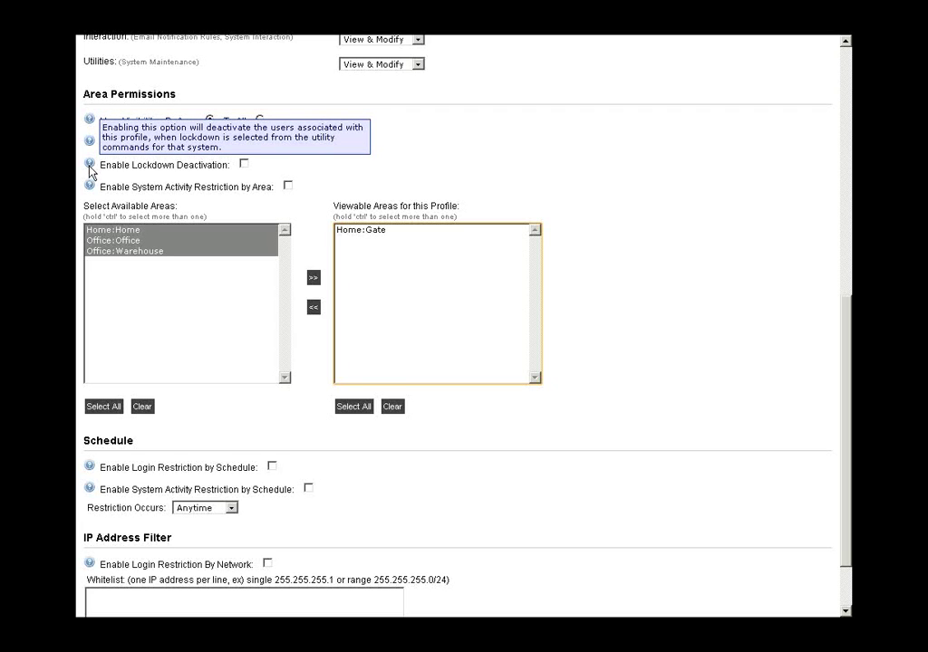
{"action": "scroll", "coordinate": [120, 433], "scroll_direction": "down", "scroll_amount": 2}
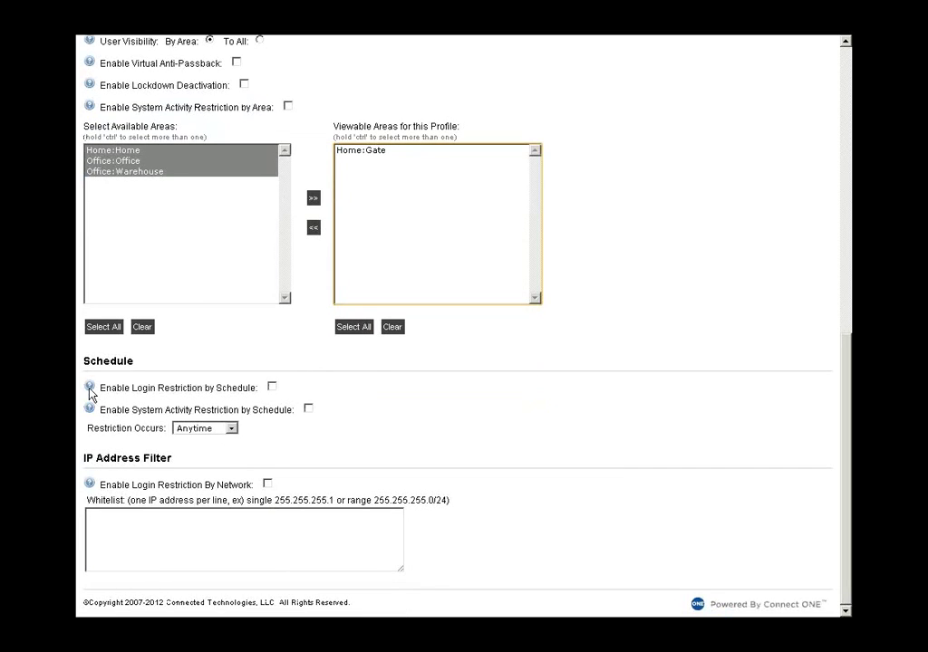
{"action": "mouse_move", "coordinate": [89, 390]}
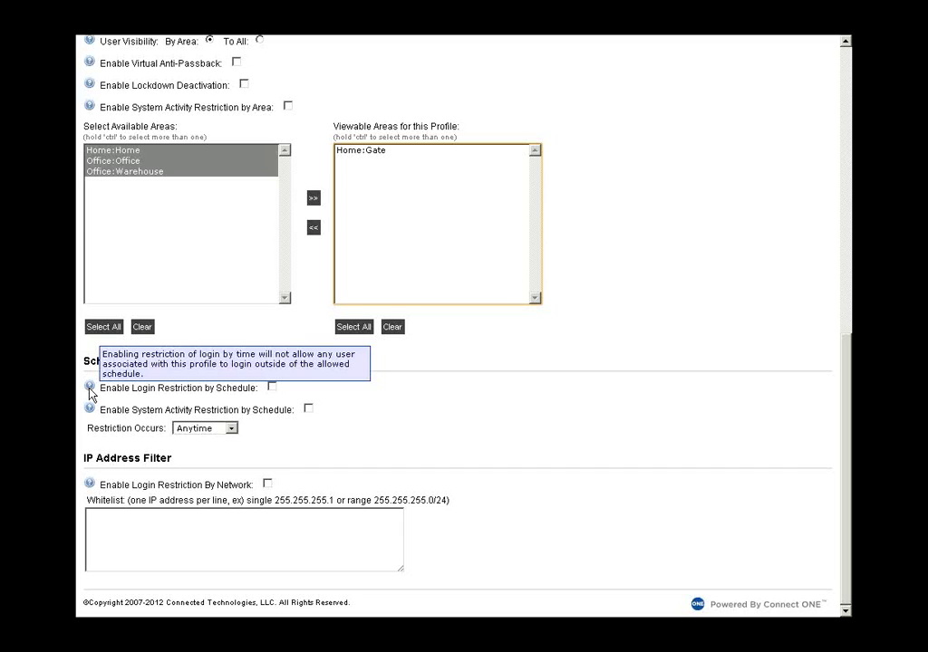
{"action": "mouse_move", "coordinate": [92, 415]}
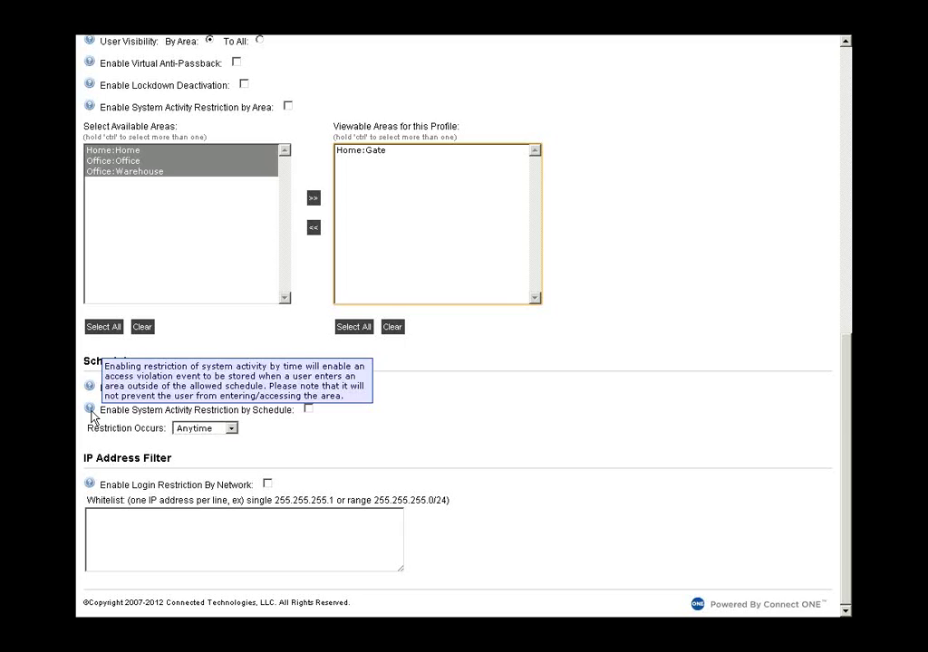
{"action": "mouse_move", "coordinate": [92, 487]}
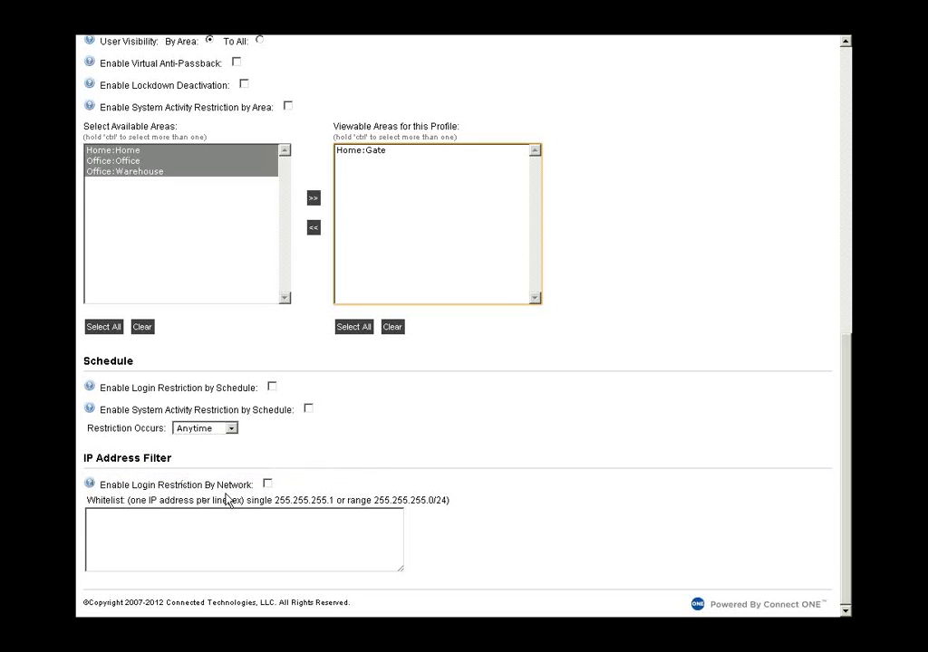
- Open the Manager-profile user's View User page from the Users list
{"action": "scroll", "coordinate": [229, 498], "scroll_direction": "up", "scroll_amount": 2}
{"action": "scroll", "coordinate": [228, 501], "scroll_direction": "up", "scroll_amount": 10}
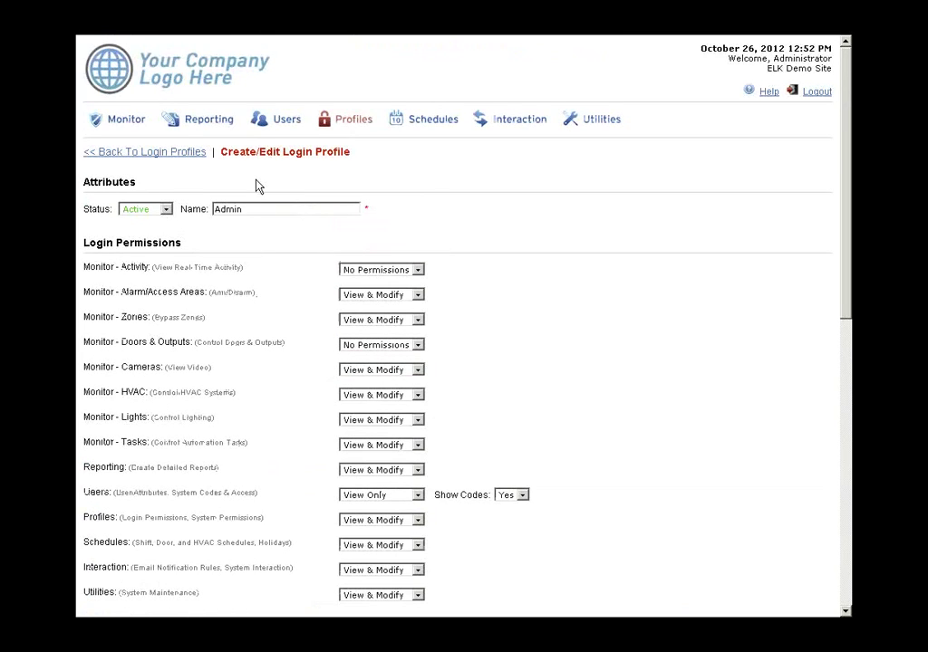
{"action": "left_click", "coordinate": [263, 124]}
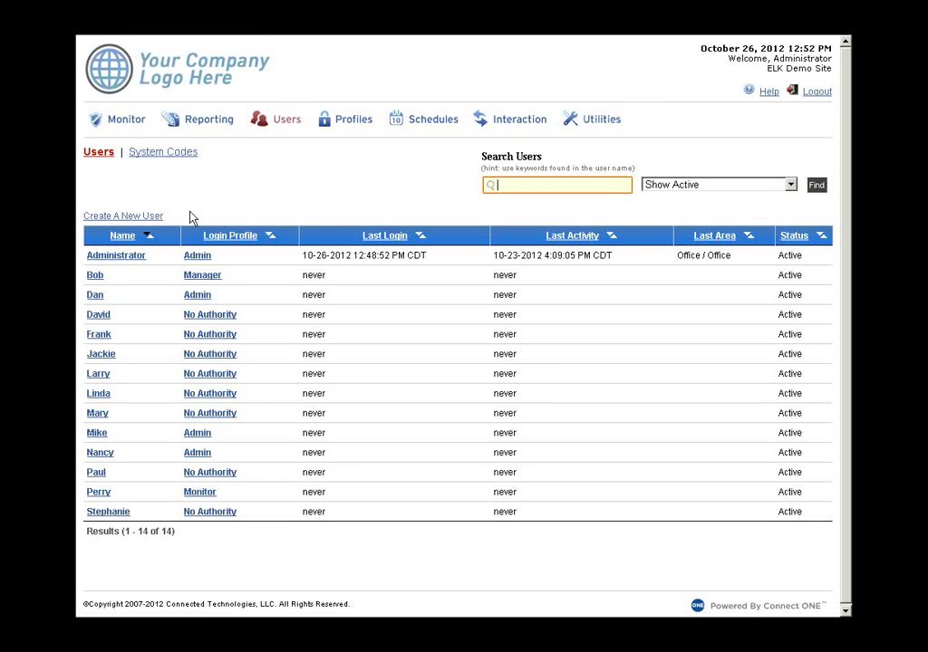
{"action": "left_click", "coordinate": [100, 276]}
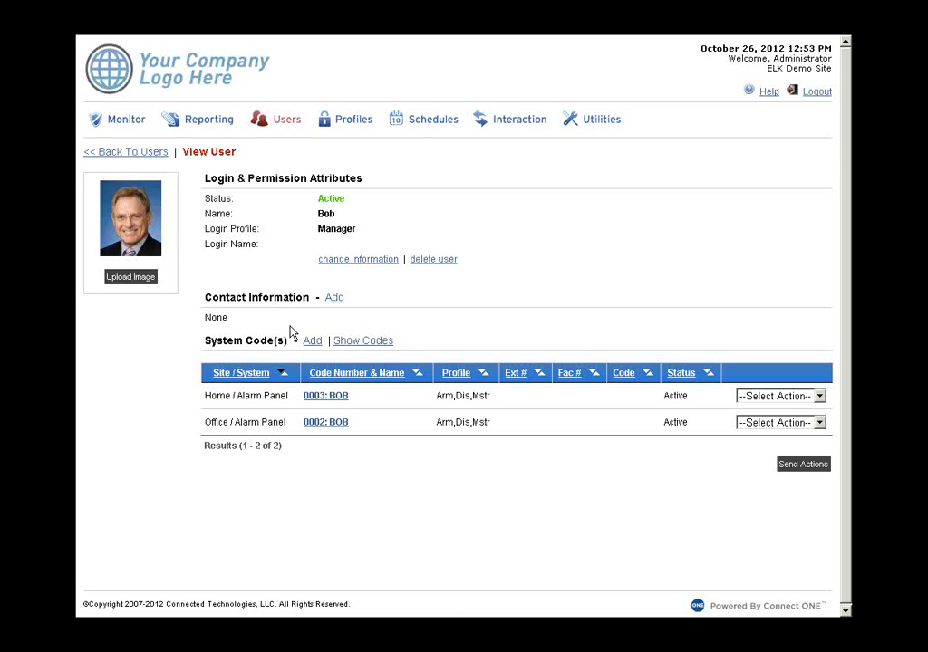
- Open the user's 0003 Home / Alarm Panel system code and reveal its keypad digits
{"action": "left_click", "coordinate": [335, 401]}
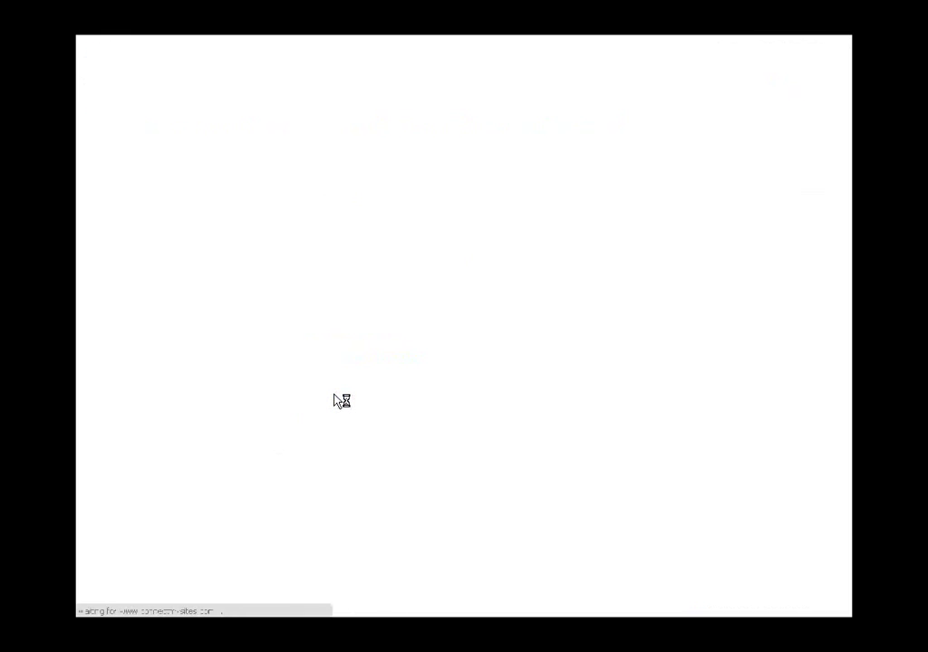
{"action": "scroll", "coordinate": [336, 403], "scroll_direction": "down", "scroll_amount": 3}
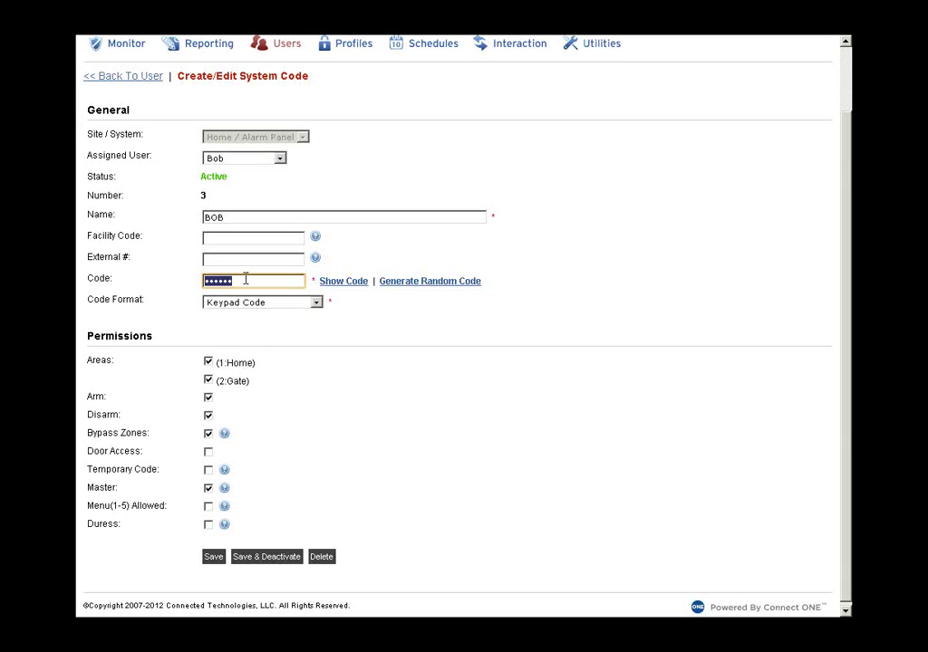
{"action": "left_click", "coordinate": [333, 283]}
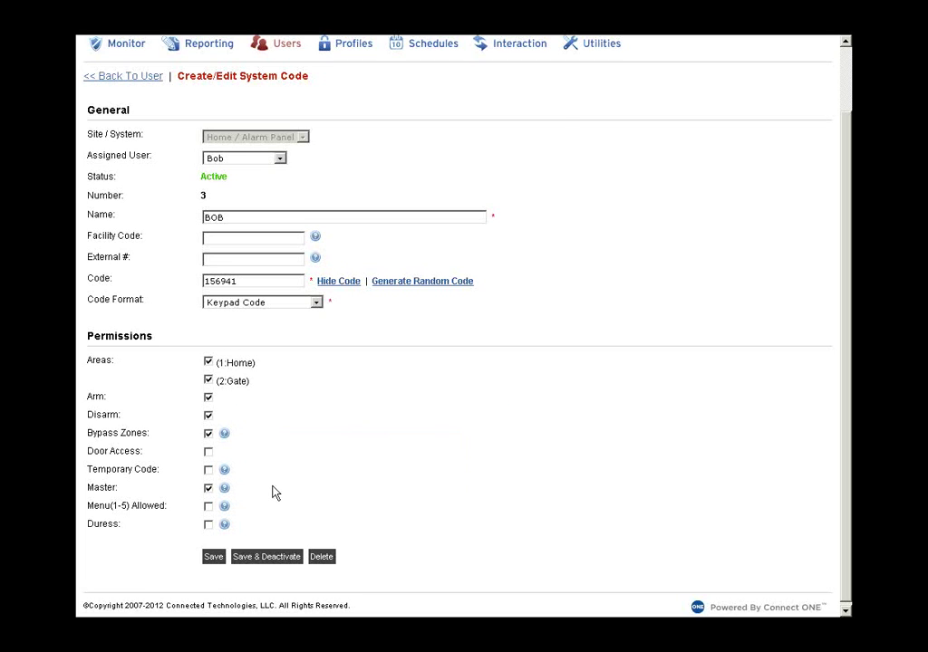
{"action": "scroll", "coordinate": [271, 493], "scroll_direction": "up", "scroll_amount": 2}
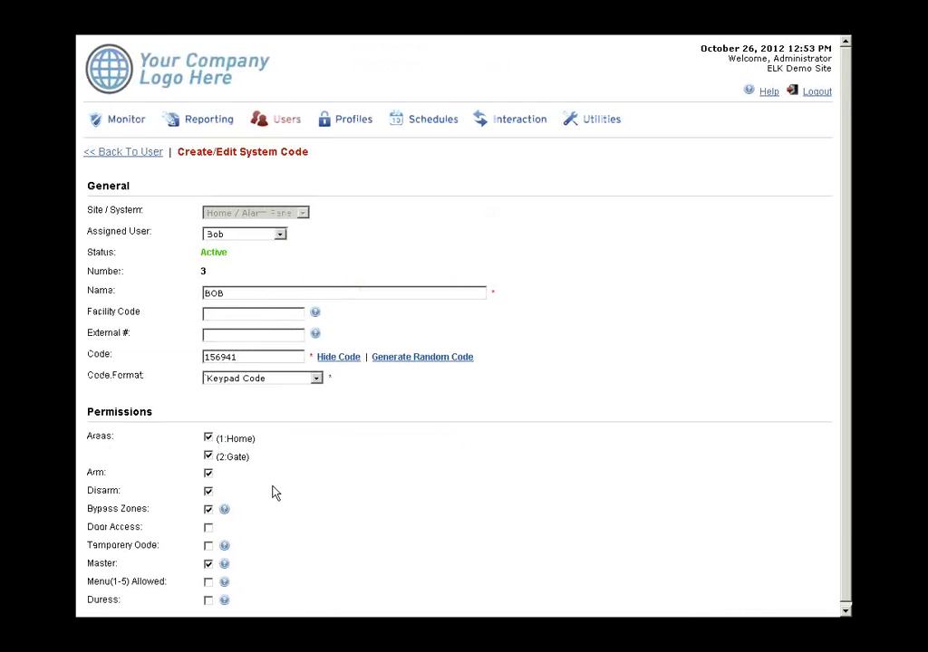
- Navigate back through the user's page to the full Users list
{"action": "left_click", "coordinate": [139, 156]}
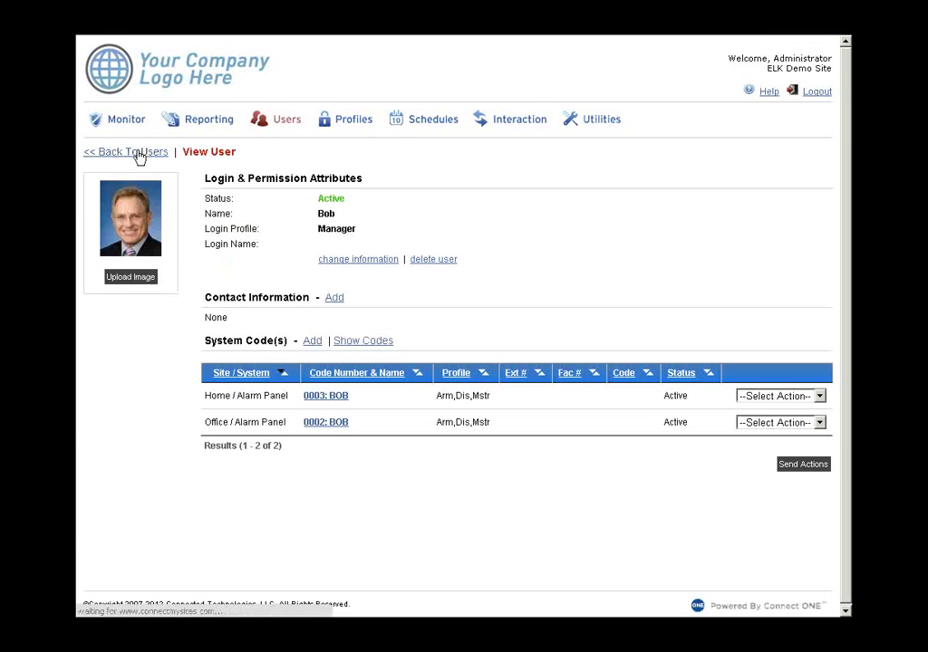
{"action": "left_click", "coordinate": [139, 156]}
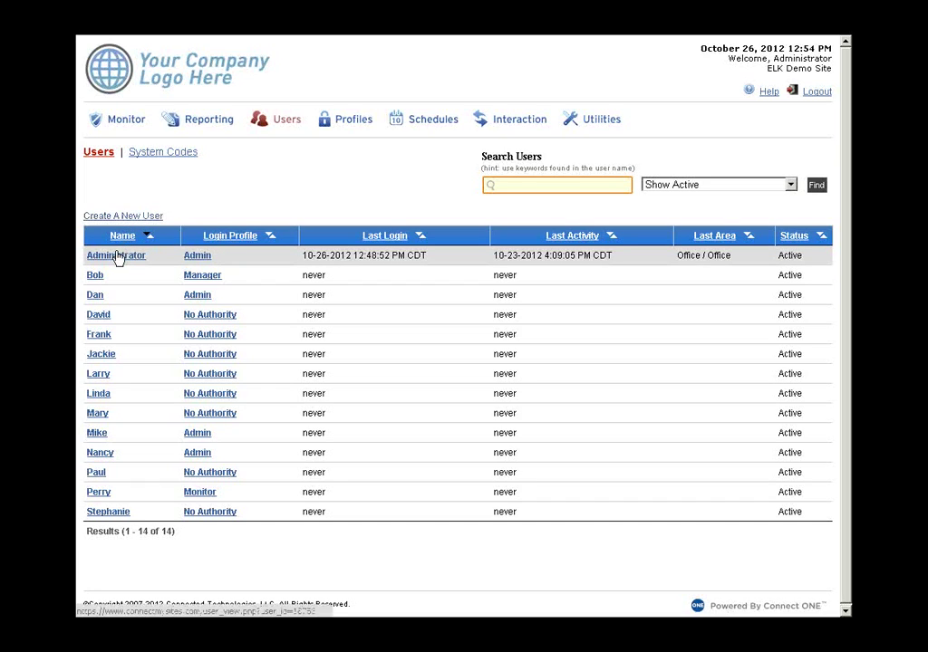
- Create and save new user Tom with the No Authority profile, then start adding a system code
{"action": "left_click", "coordinate": [119, 218]}
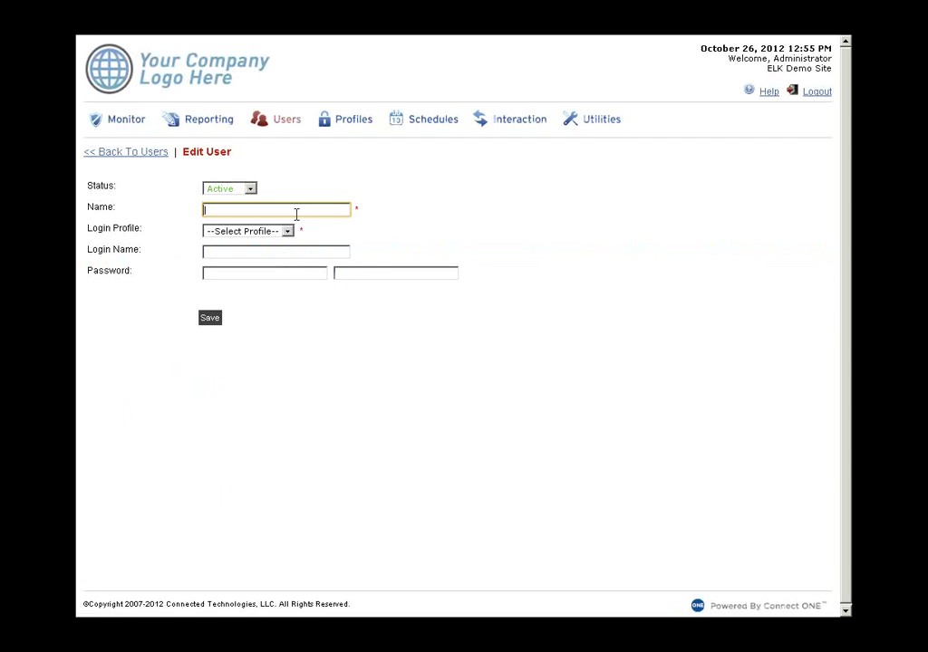
{"action": "type", "text": "Tom"}
{"action": "left_click", "coordinate": [287, 234]}
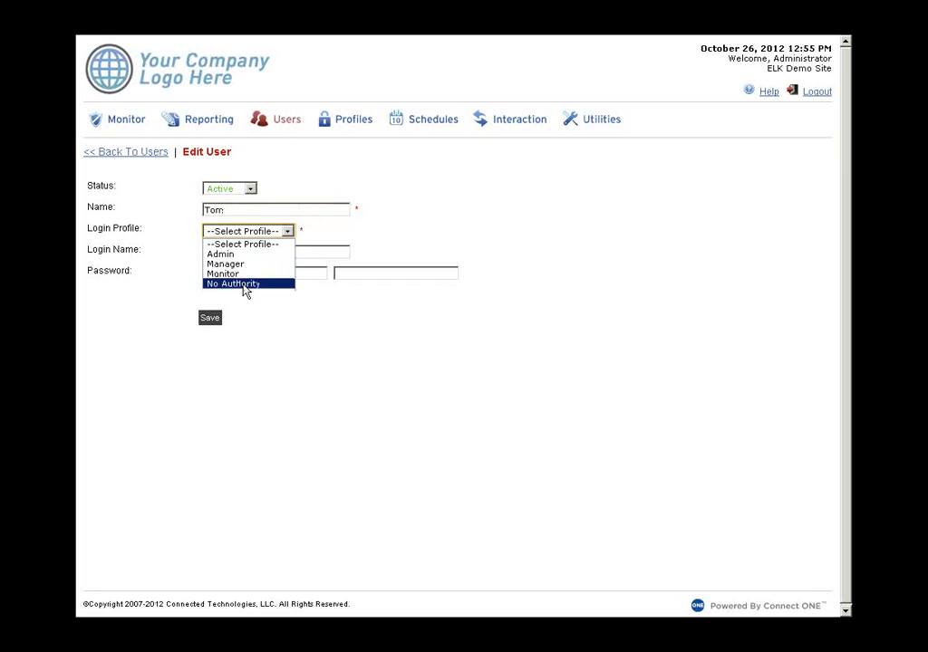
{"action": "key", "text": "Escape"}
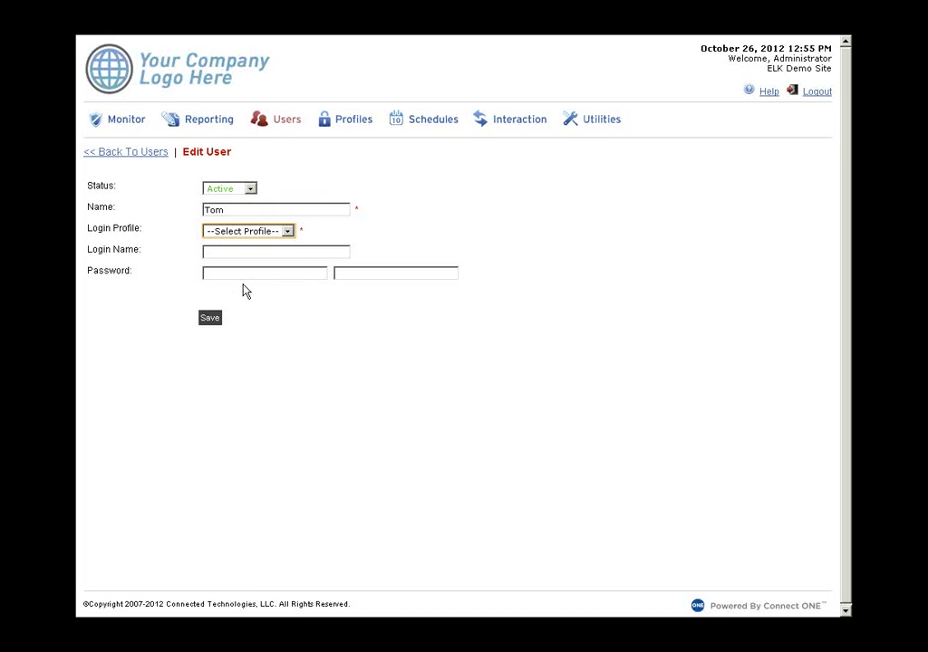
{"action": "key", "text": "Down"}
{"action": "left_click", "coordinate": [215, 325]}
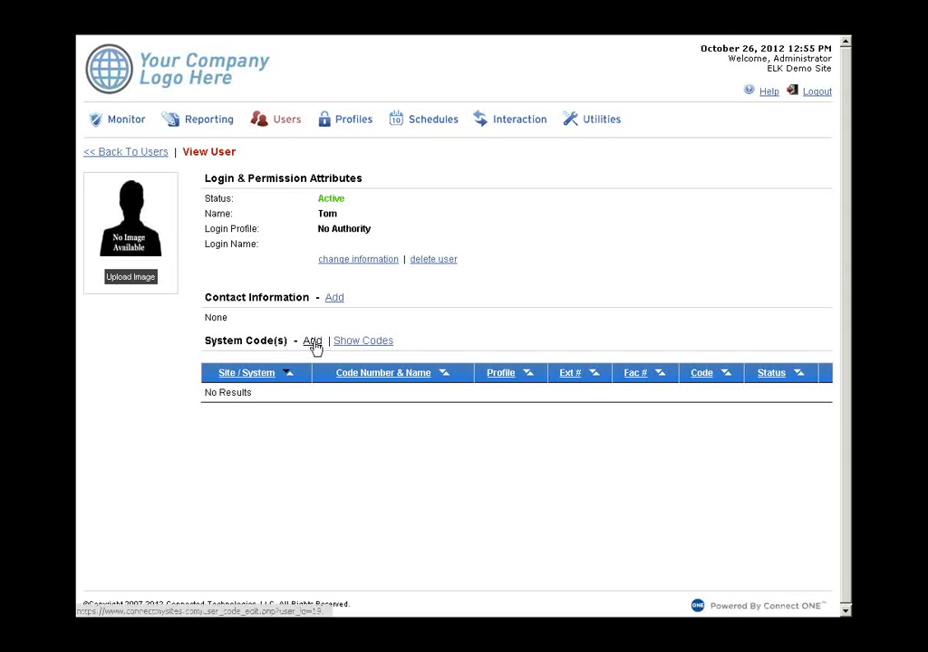
{"action": "left_click", "coordinate": [312, 342]}
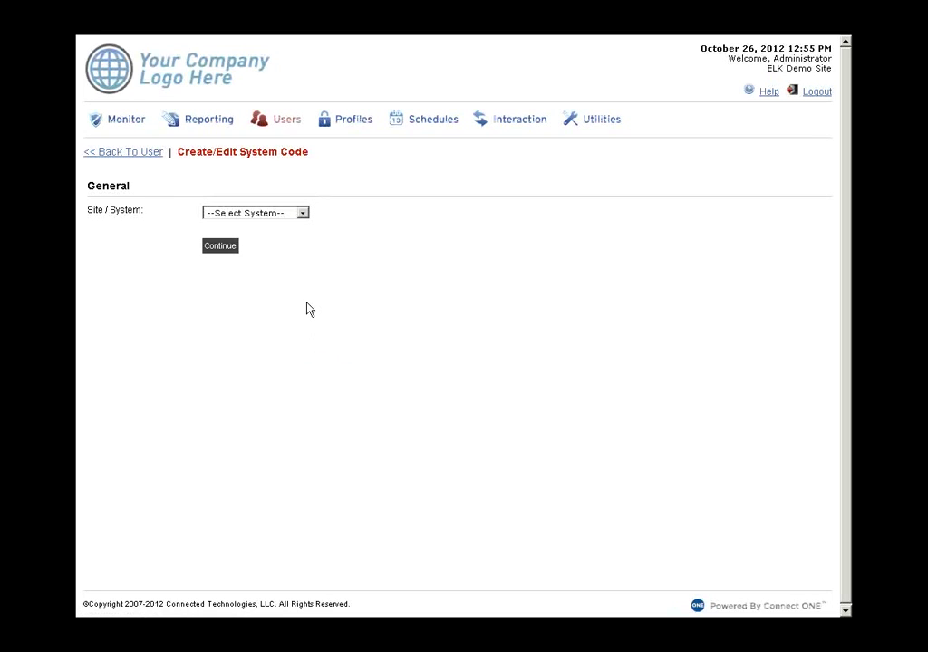
- Choose Office / Alarm Panel as the new code's site/system
{"action": "left_click", "coordinate": [275, 215]}
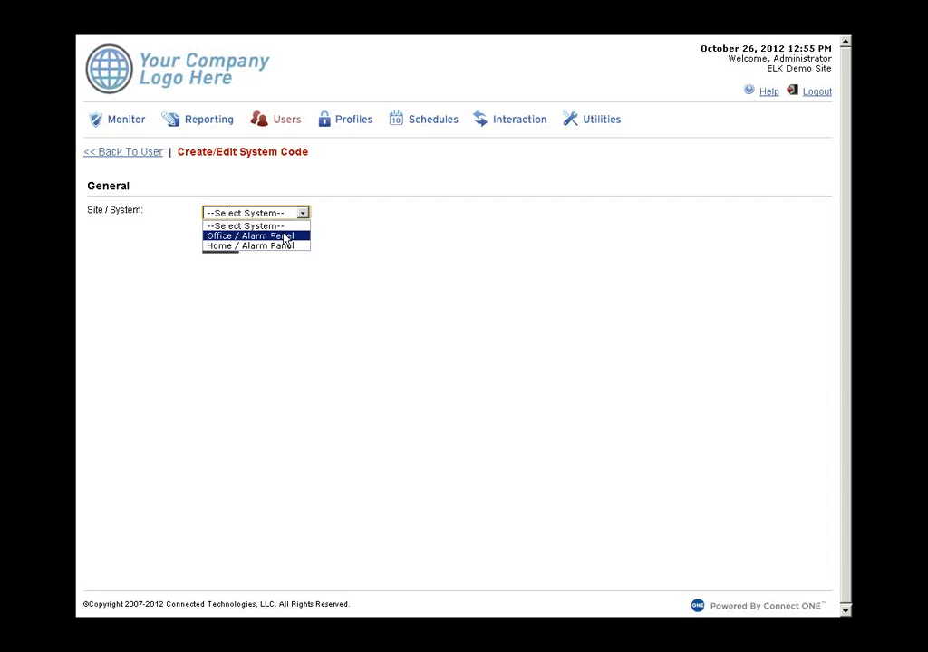
{"action": "left_click", "coordinate": [285, 240]}
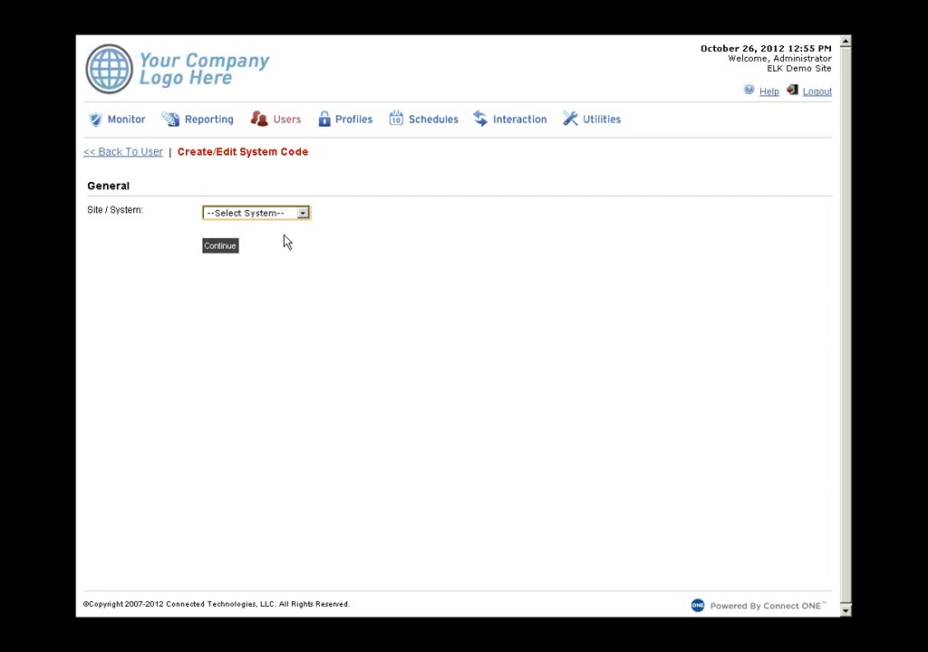
- Enter code 1234 with facility code 100 for the Office / Alarm Panel code
{"action": "left_click", "coordinate": [222, 247]}
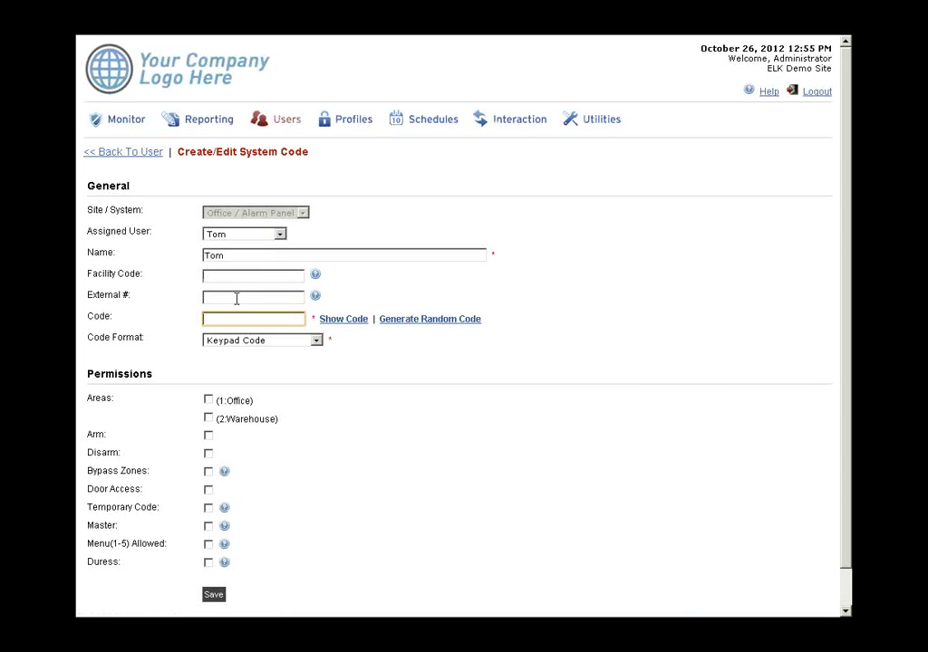
{"action": "type", "text": "1234"}
{"action": "left_click", "coordinate": [238, 276]}
{"action": "type", "text": "1"}
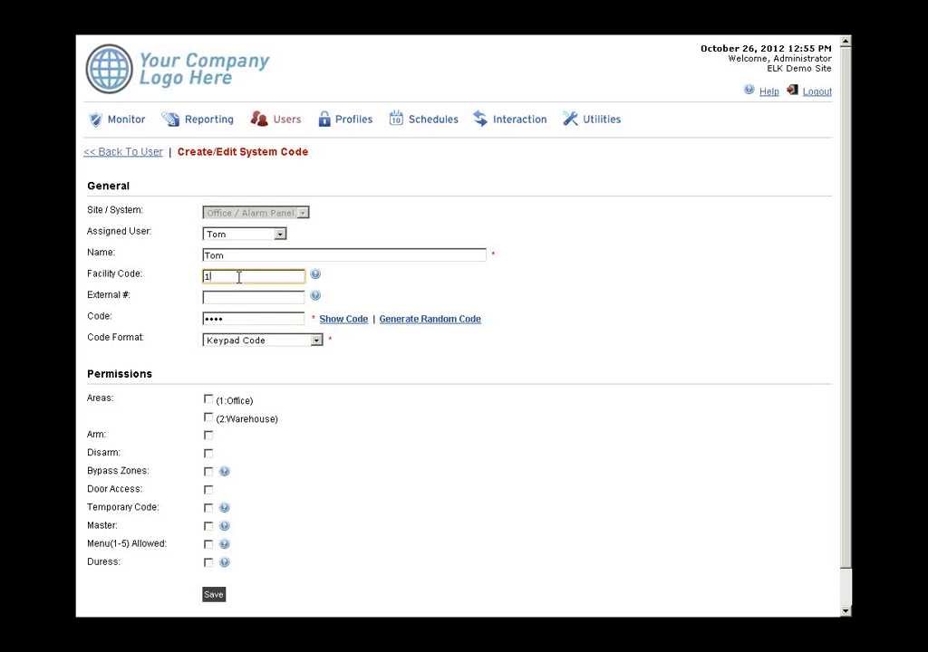
{"action": "type", "text": "00"}
- Set 26-Bit Wiegand format, grant Area 1:Office and Door Access, and save the code
{"action": "left_click", "coordinate": [256, 341]}
{"action": "left_click", "coordinate": [254, 363]}
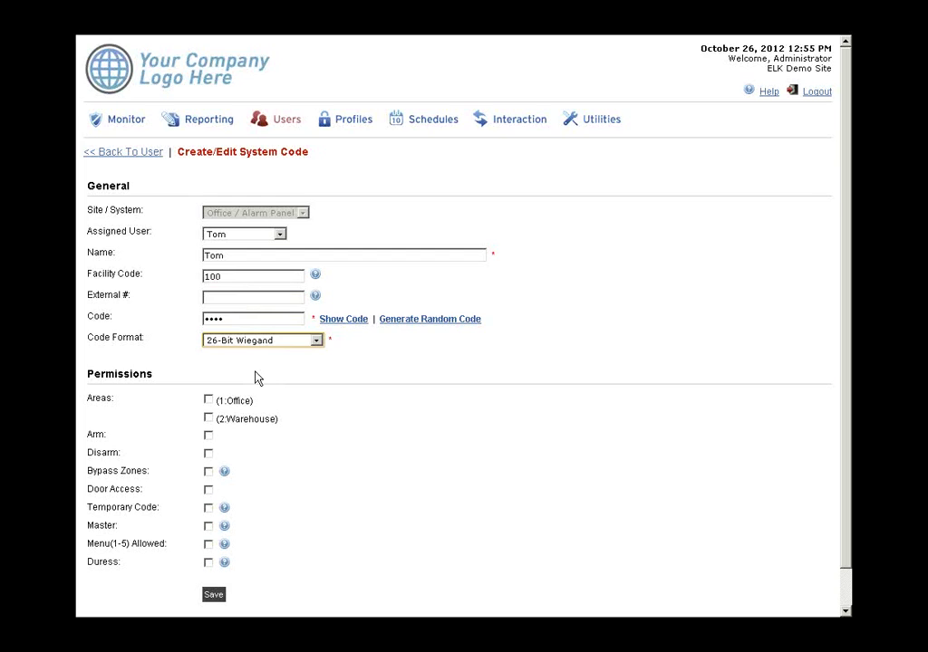
{"action": "left_click", "coordinate": [209, 400]}
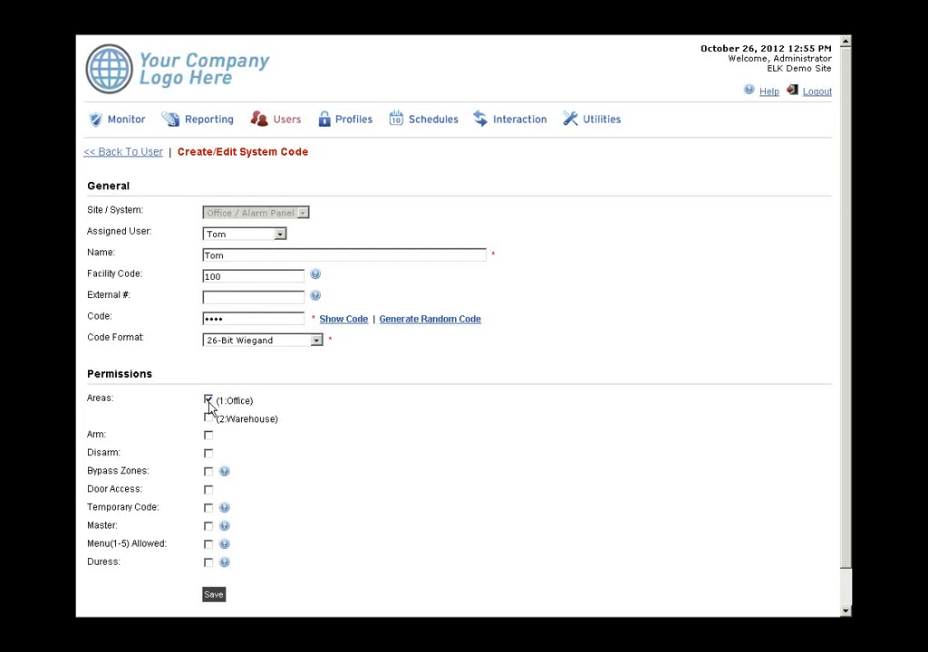
{"action": "left_click", "coordinate": [209, 489]}
{"action": "left_click", "coordinate": [216, 596]}
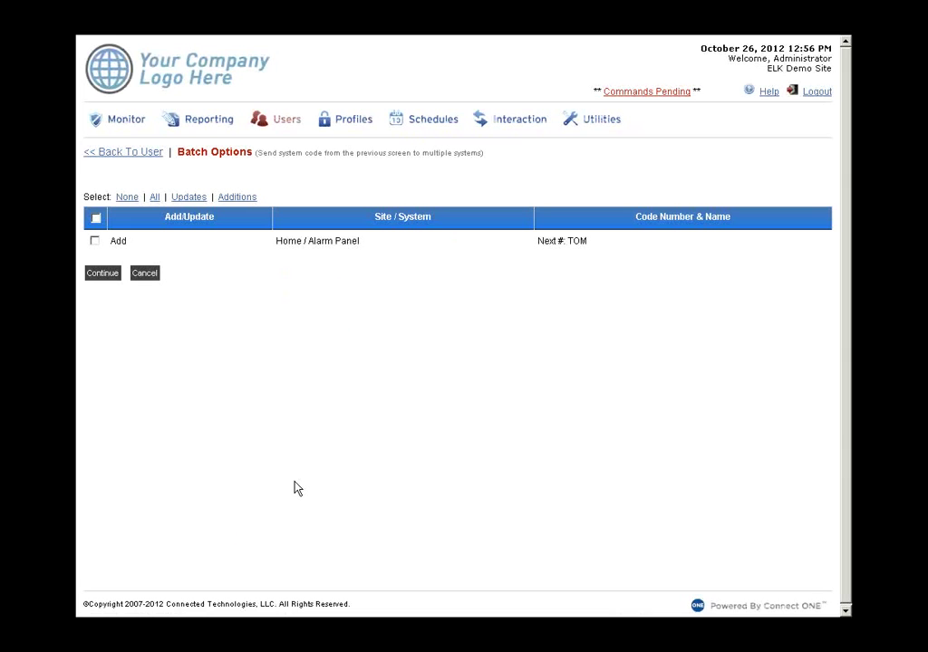
- Send the new user's system code to the Home / Alarm Panel as well
{"action": "left_click", "coordinate": [94, 241]}
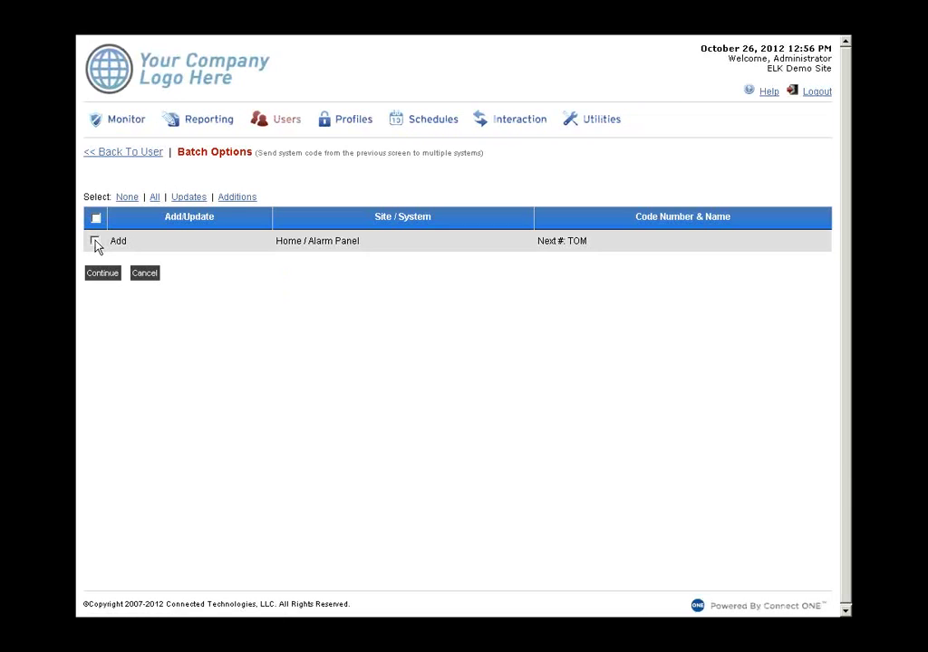
{"action": "left_click", "coordinate": [103, 276]}
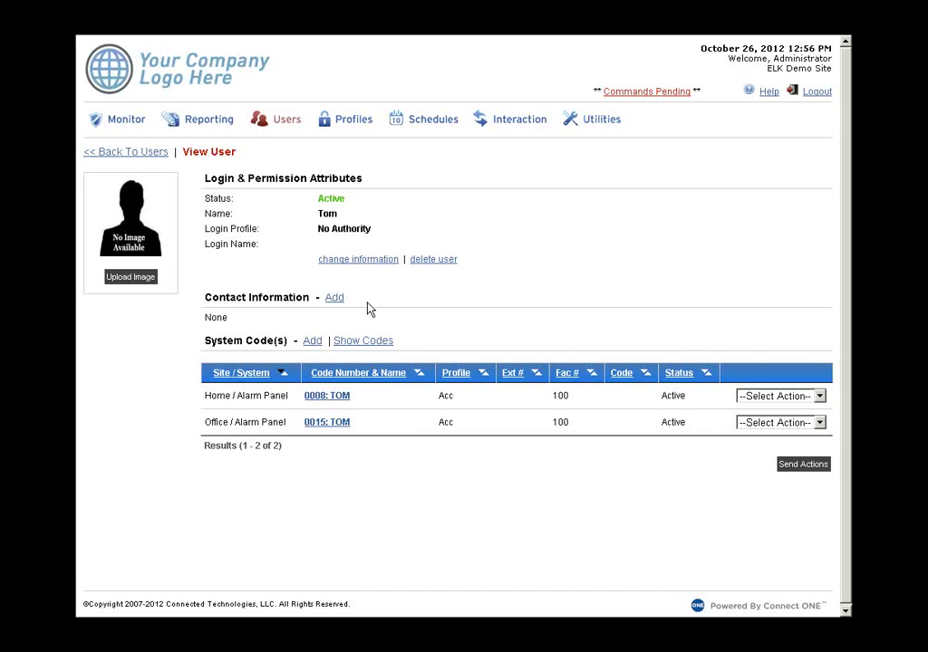
- Delete the new user, confirm, and delete the user's system codes too
{"action": "left_click", "coordinate": [435, 260]}
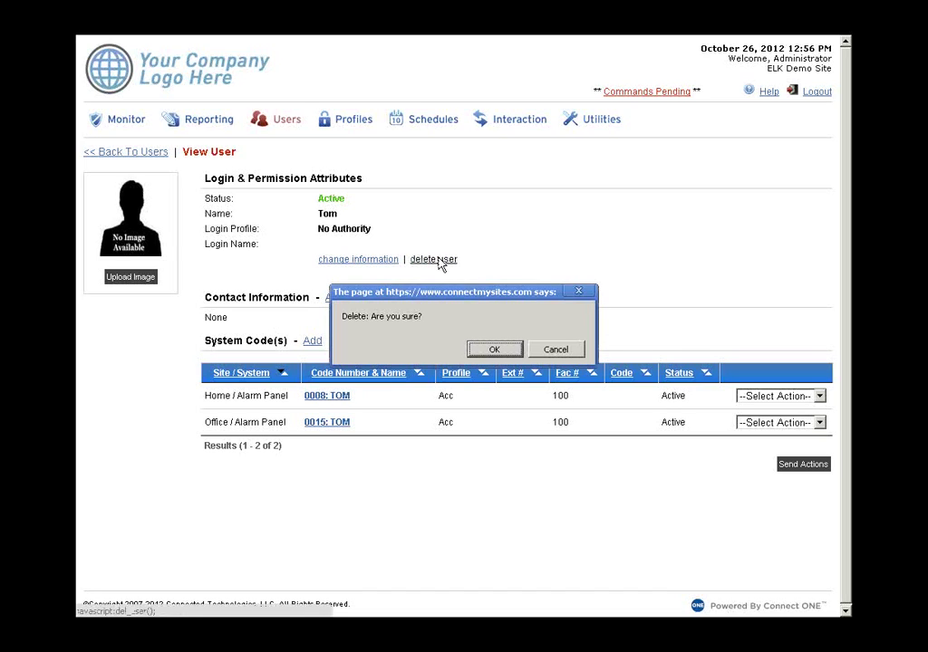
{"action": "left_click", "coordinate": [490, 351]}
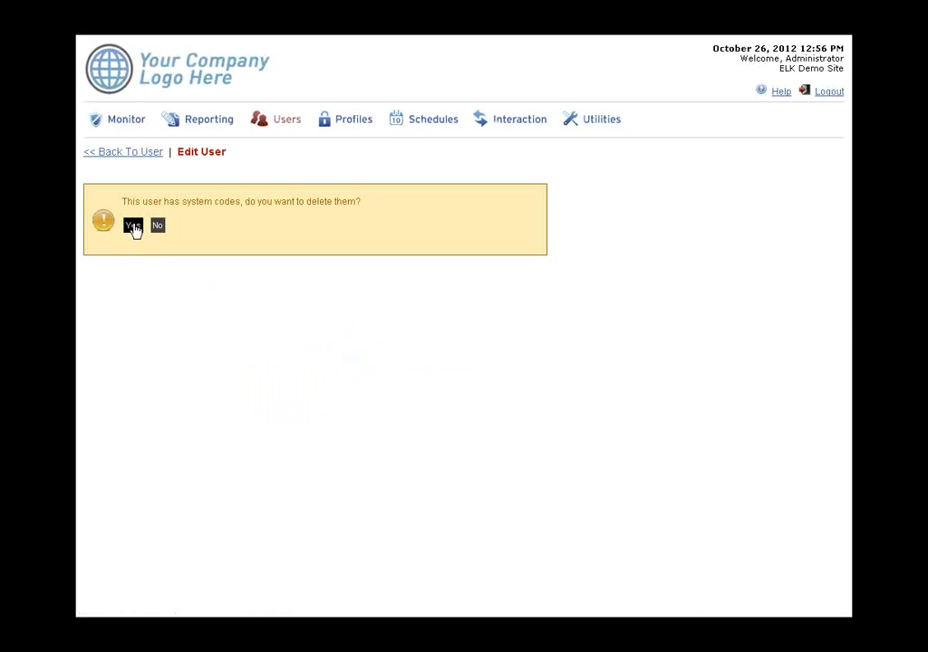
{"action": "left_click", "coordinate": [133, 225]}
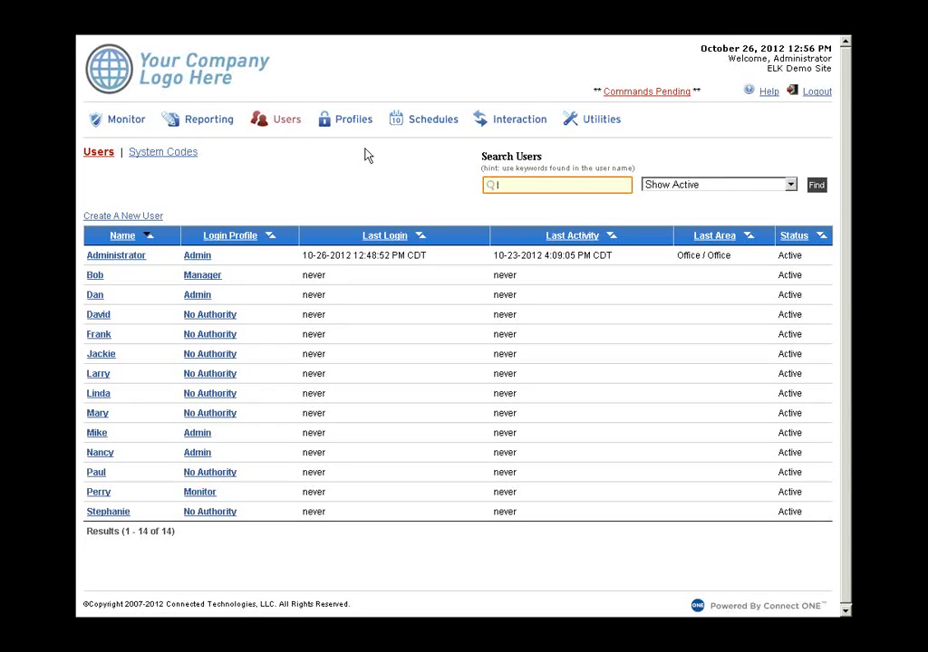
- Review the 1st Floor HVAC schedule's setpoints, then bring up the Action Rules list
{"action": "left_click", "coordinate": [422, 119]}
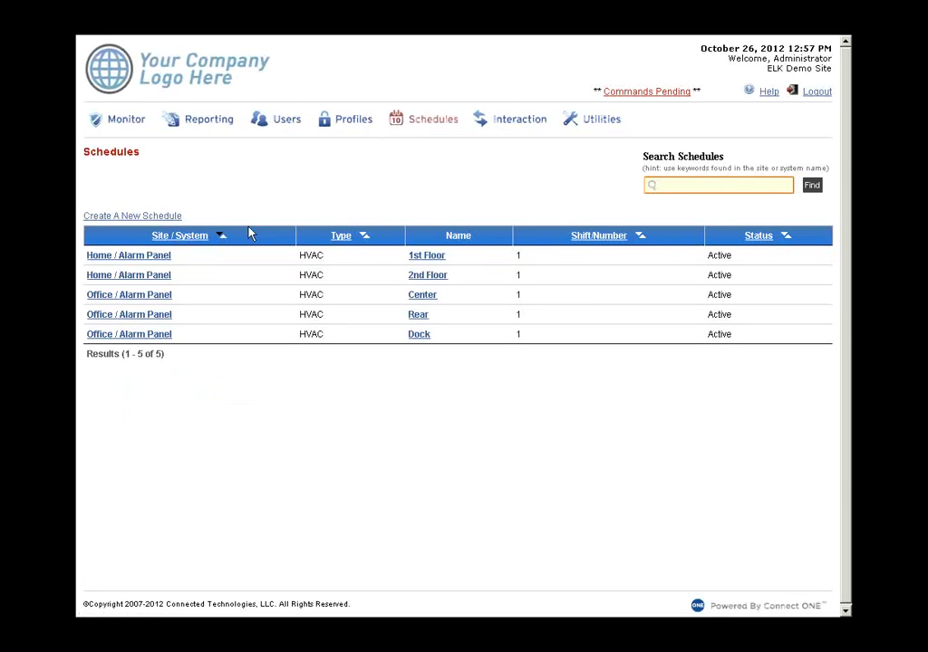
{"action": "left_click", "coordinate": [428, 257]}
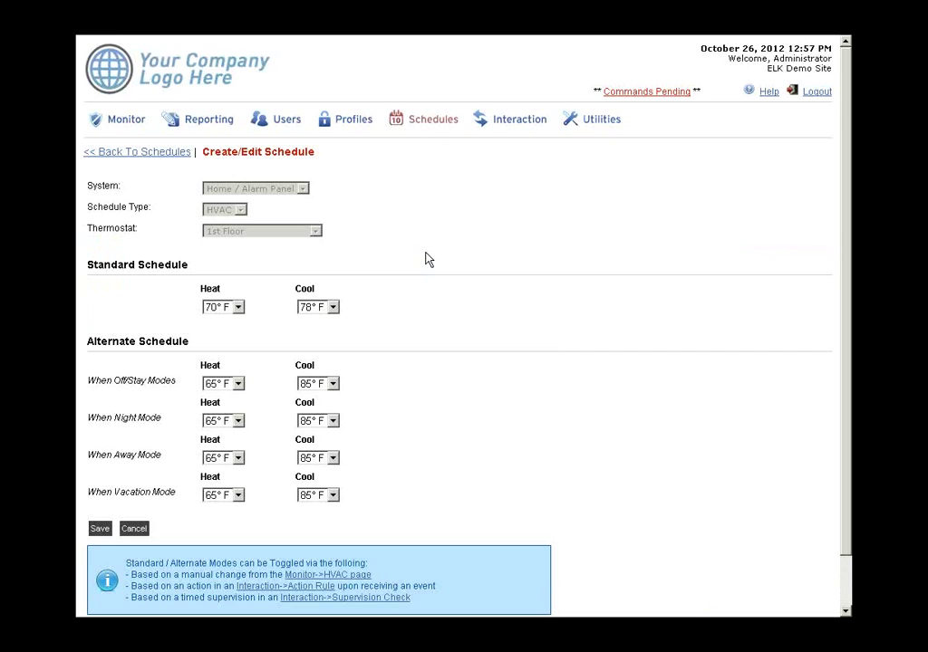
{"action": "scroll", "coordinate": [425, 258], "scroll_direction": "down", "scroll_amount": 1}
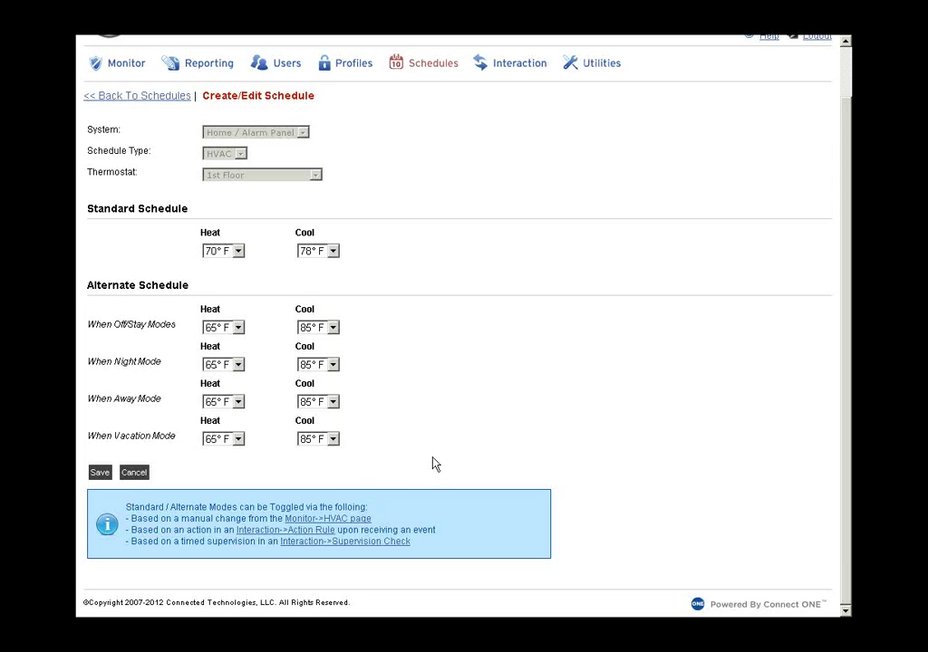
{"action": "scroll", "coordinate": [430, 462], "scroll_direction": "up", "scroll_amount": 2}
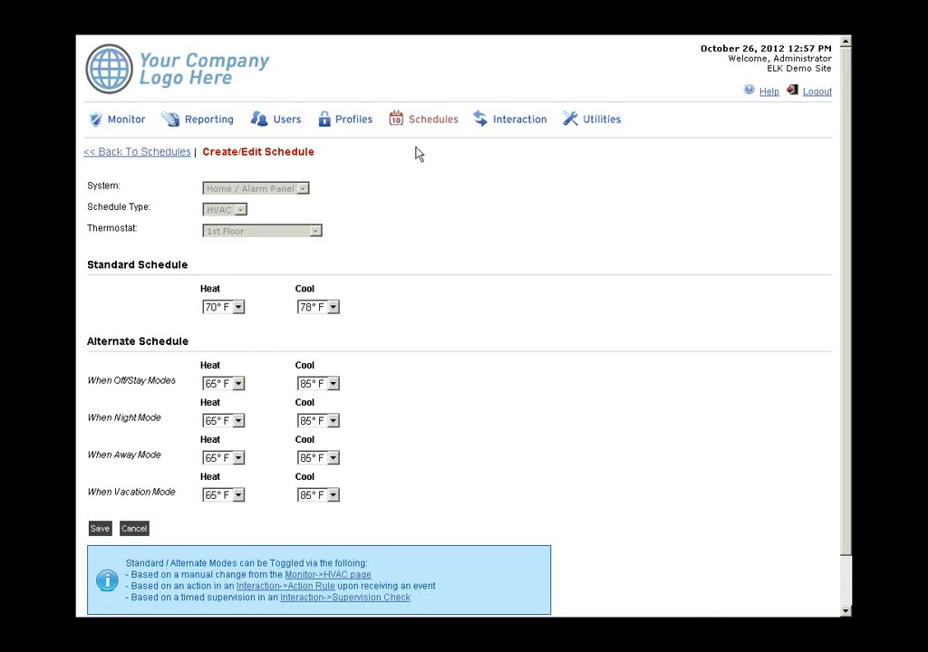
{"action": "left_click", "coordinate": [510, 125]}
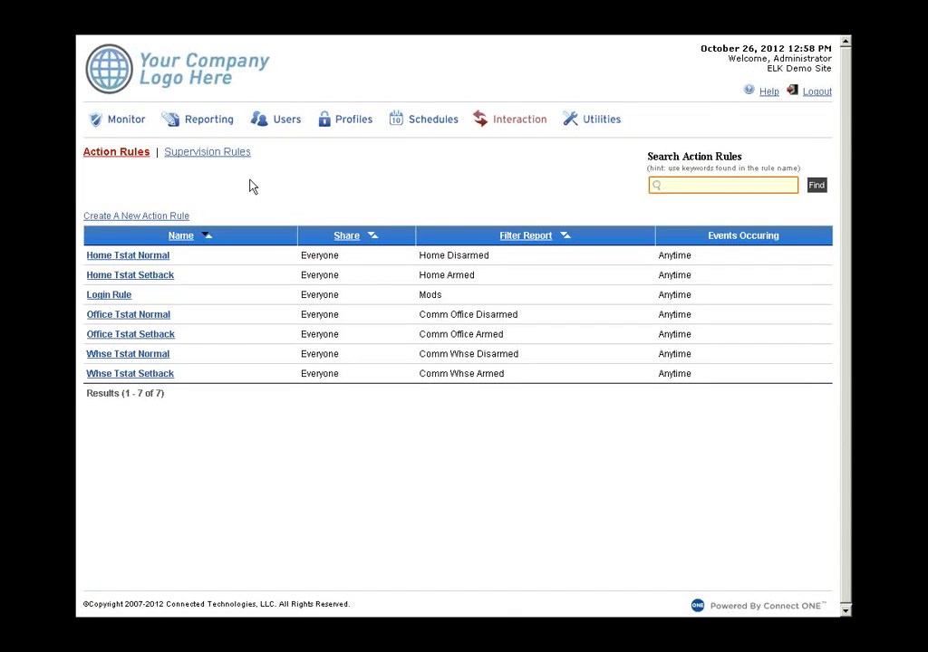
- Inspect the Area(s) Armed supervision rule, leaving its check type unchanged, and exit full screen
{"action": "left_click", "coordinate": [208, 154]}
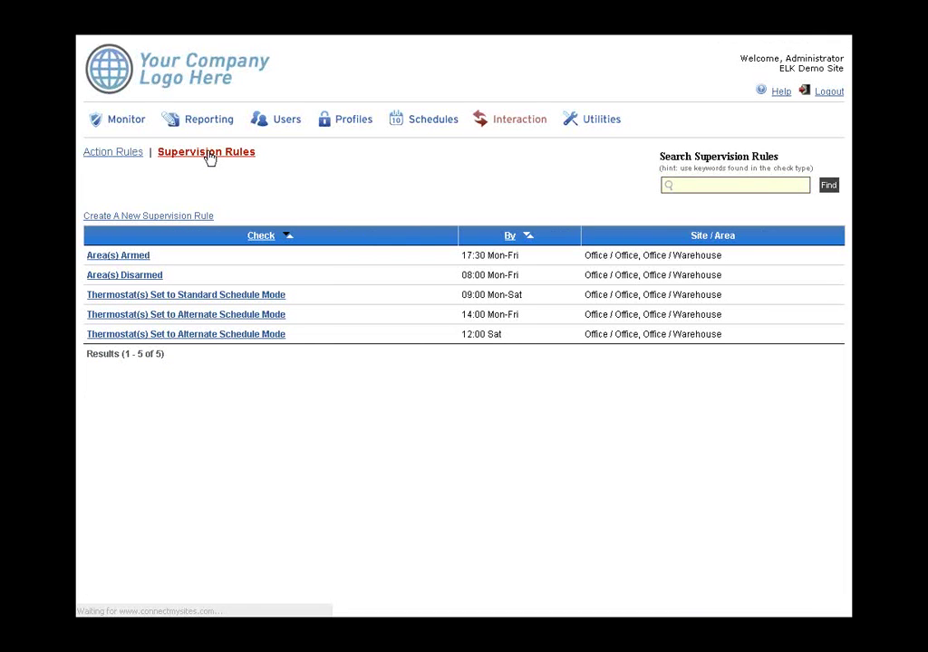
{"action": "left_click", "coordinate": [139, 255]}
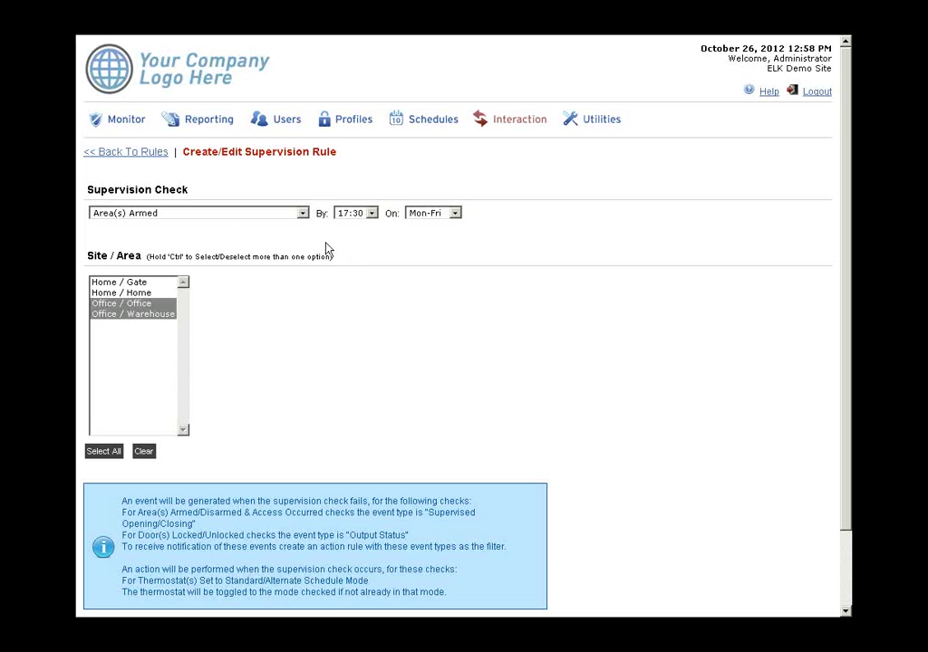
{"action": "left_click", "coordinate": [302, 214]}
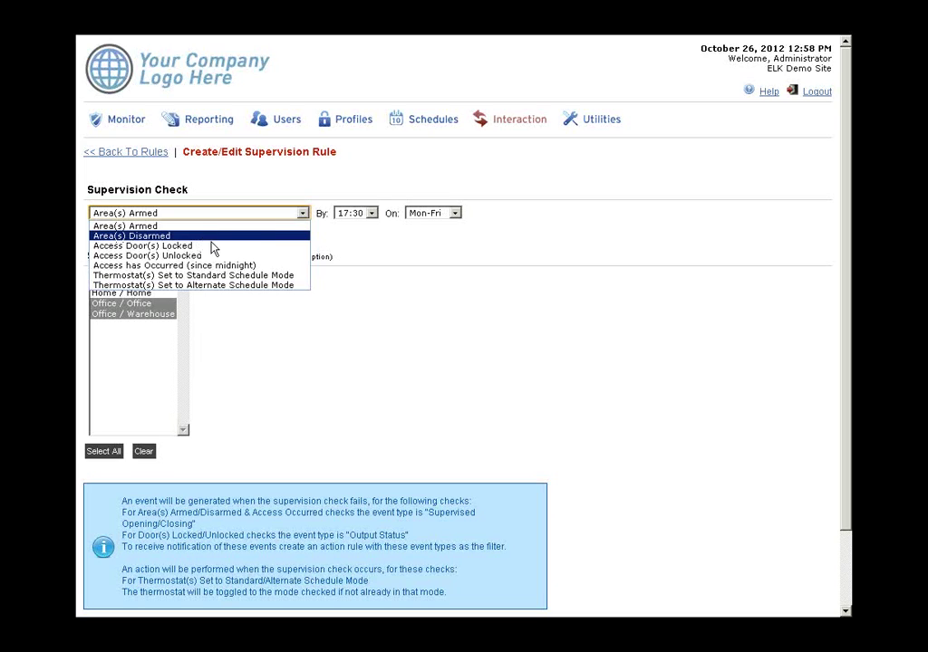
{"action": "left_click", "coordinate": [367, 266]}
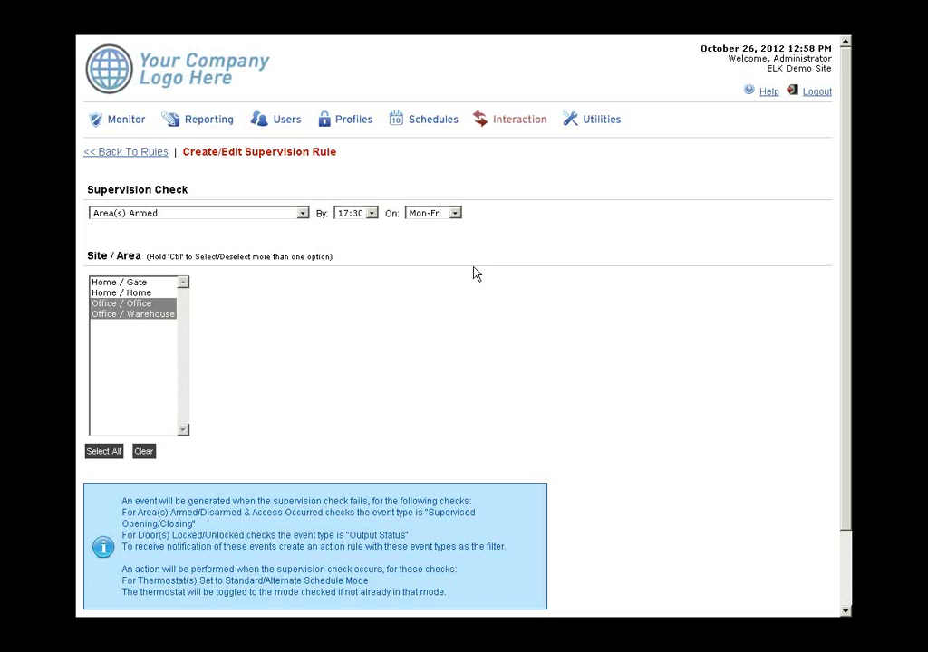
{"action": "key", "text": "F11"}
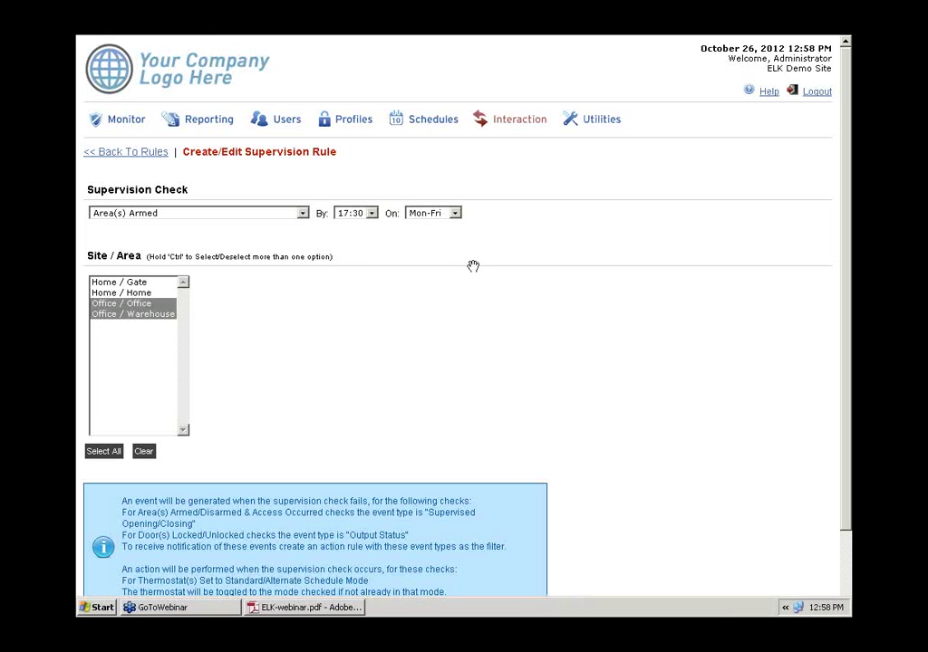
- Show ELK-webinar.pdf in full screen on the 'Connect ONE saves you time and money' slide
{"action": "left_click", "coordinate": [333, 608]}
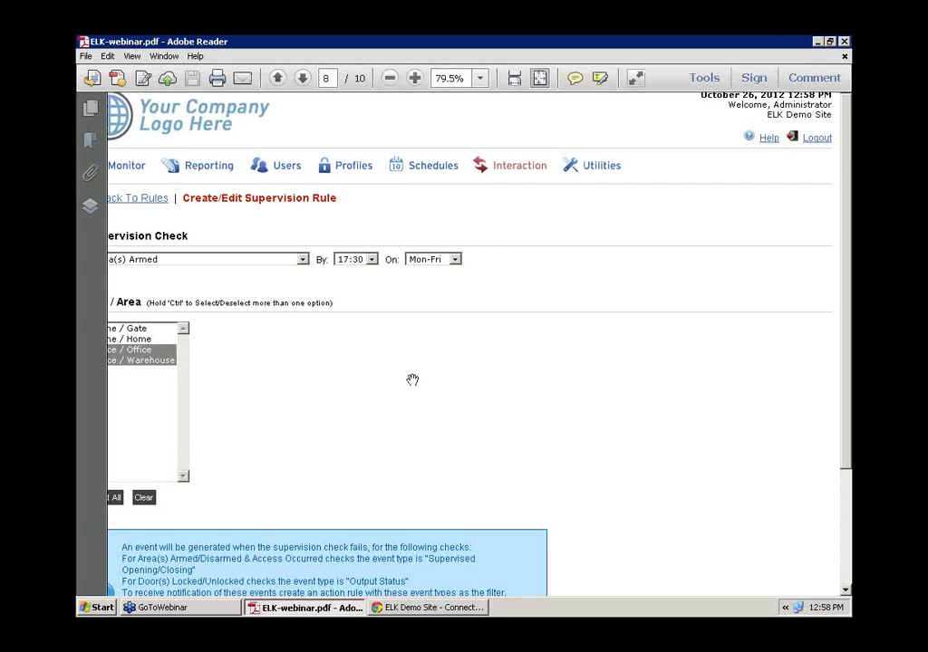
{"action": "key", "text": "ctrl+l"}
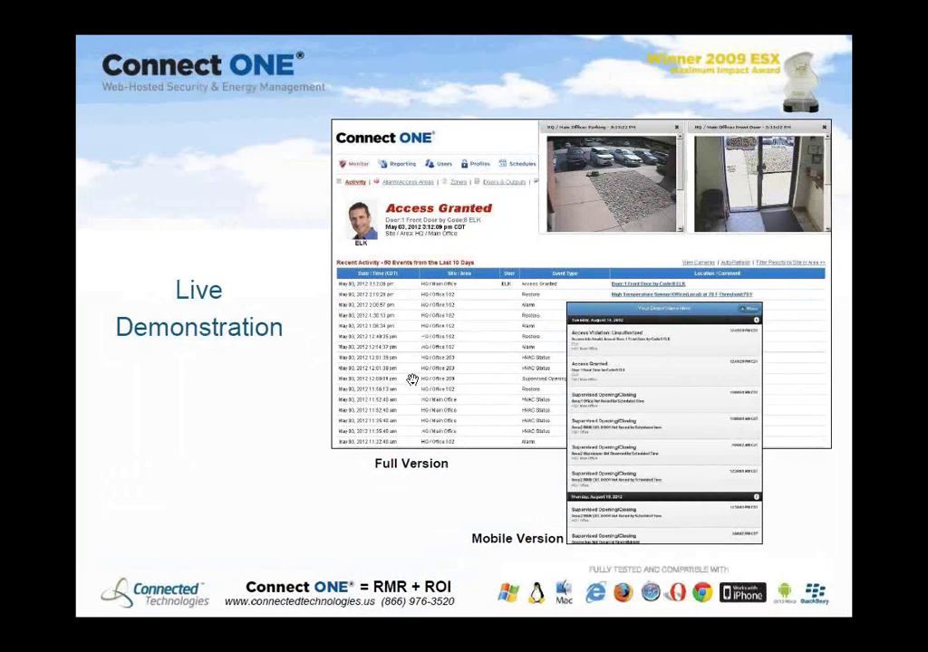
{"action": "left_click", "coordinate": [411, 377]}
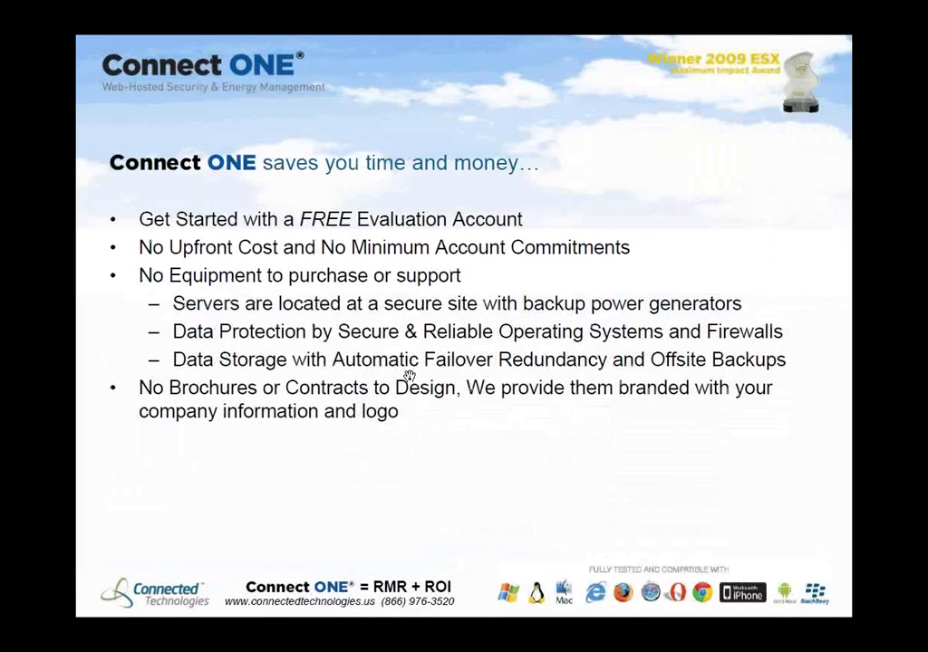